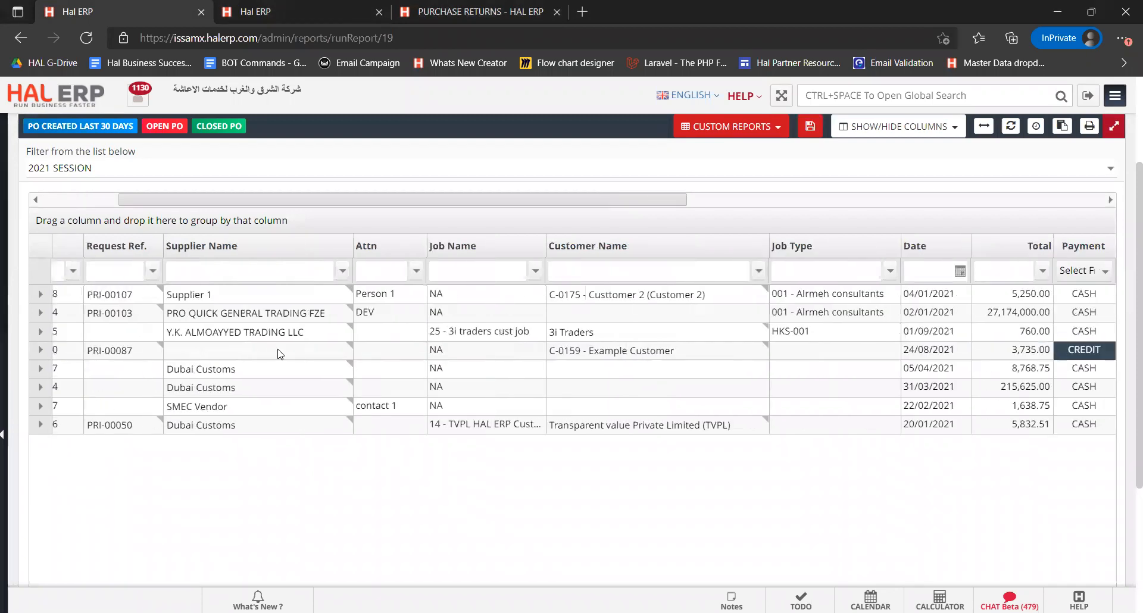
Step: Examine the receipt and invoice status of the Foreign Supplier purchase order dated 24/08/2021, along with its document number
{"action": "key", "text": "Right"}
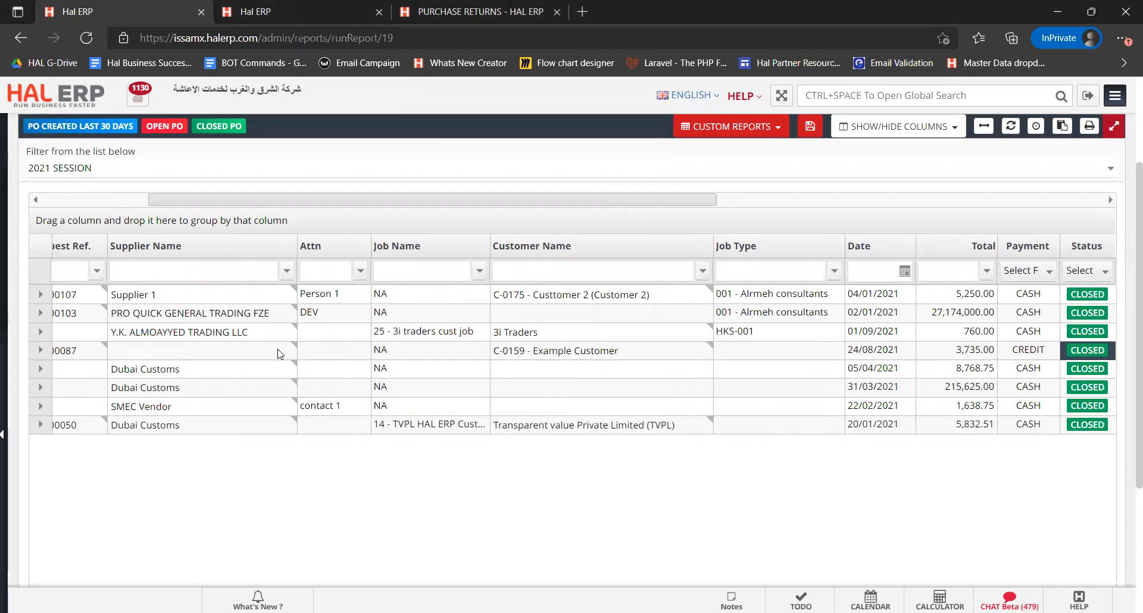
{"action": "key", "text": "Right"}
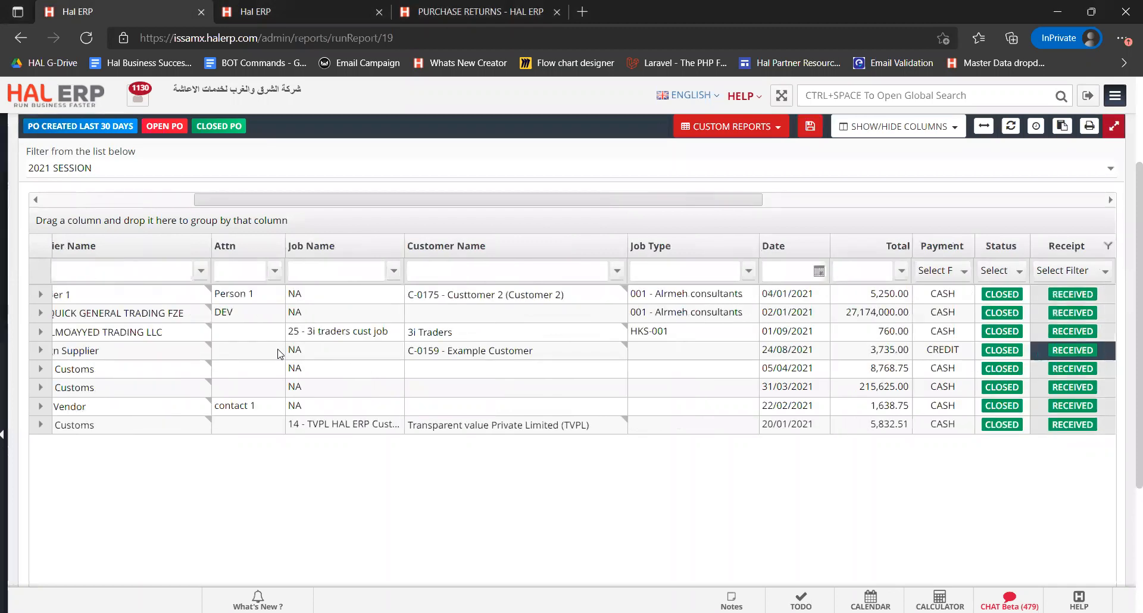
{"action": "key", "text": "Right"}
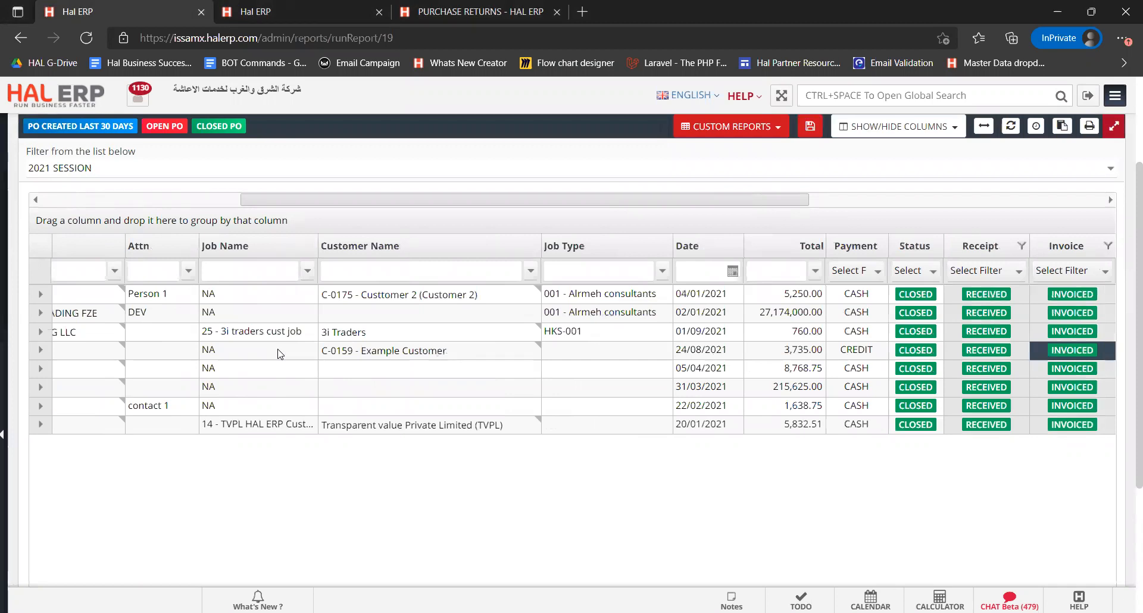
{"action": "key", "text": "Left"}
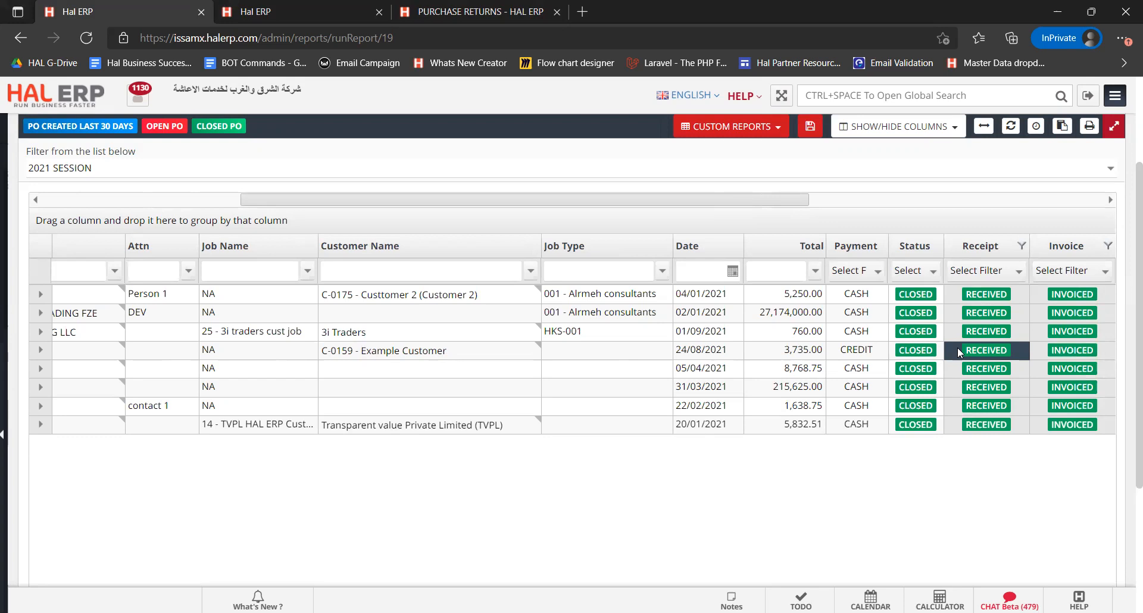
{"action": "left_click_drag", "start_coordinate": [958, 348], "coordinate": [1012, 356]}
{"action": "left_click_drag", "start_coordinate": [1007, 351], "coordinate": [1063, 349]}
{"action": "left_click", "coordinate": [1062, 350]}
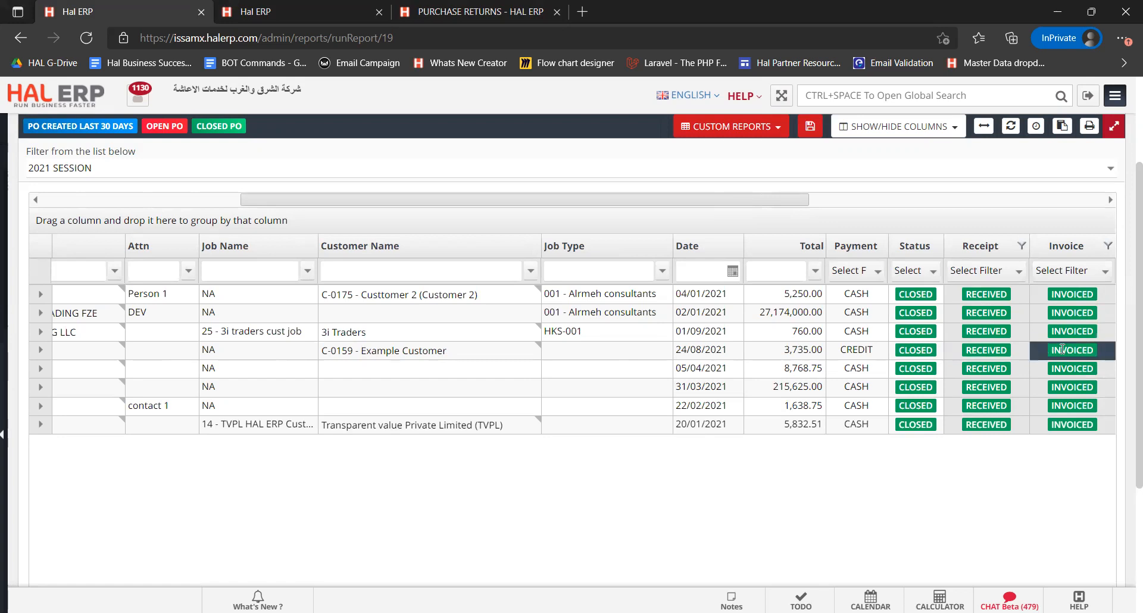
{"action": "left_click", "coordinate": [1019, 352], "text": "shift"}
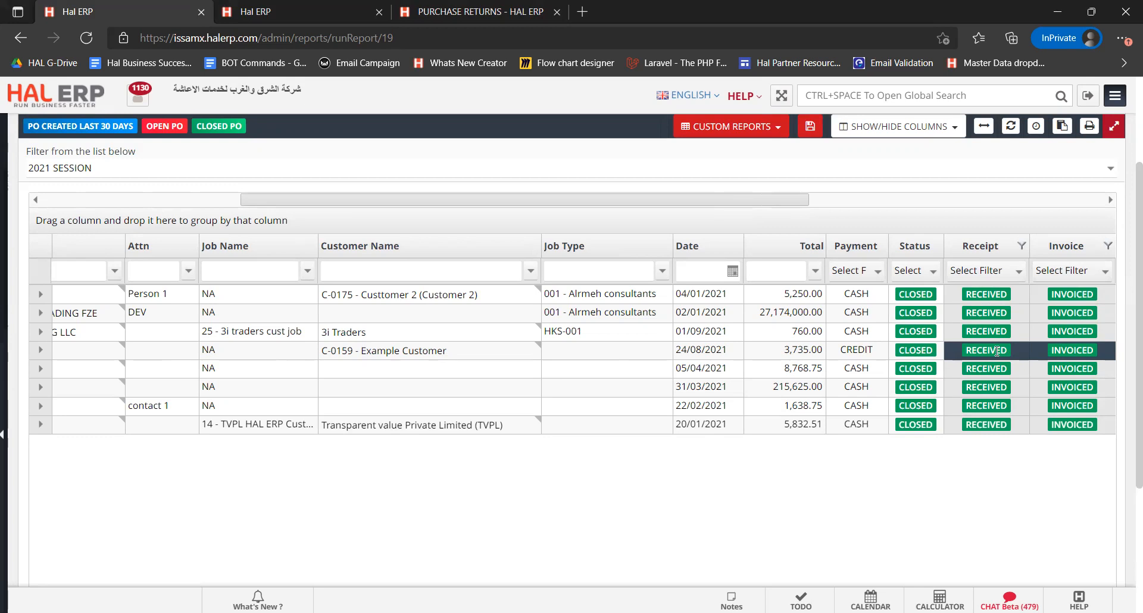
{"action": "left_click", "coordinate": [997, 352]}
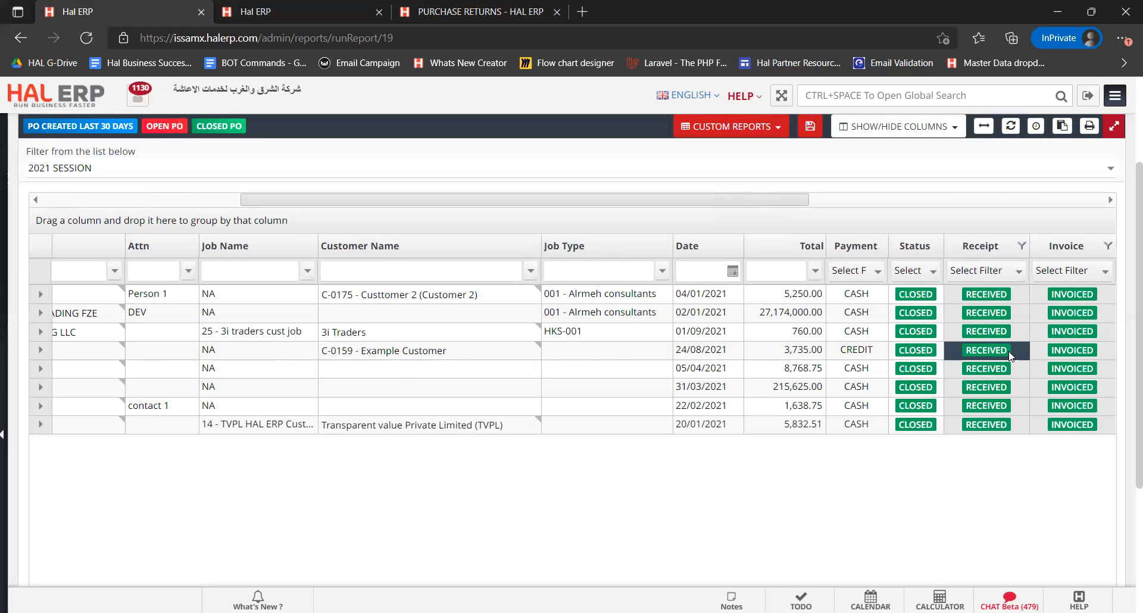
{"action": "scroll", "coordinate": [1010, 357], "scroll_direction": "left", "scroll_amount": 6}
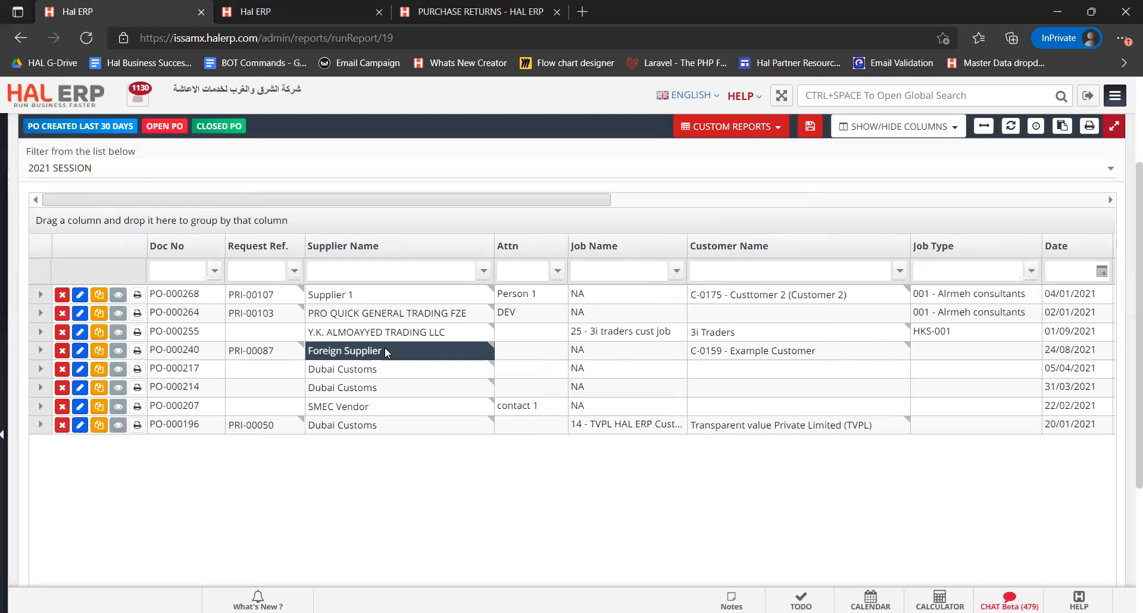
{"action": "left_click", "coordinate": [194, 350]}
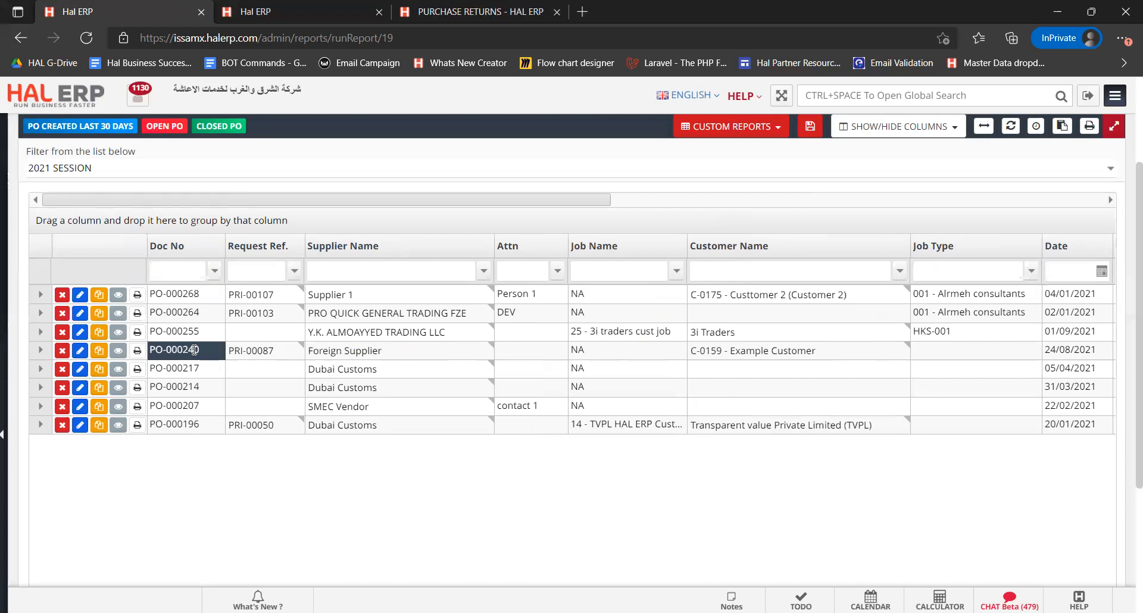
Step: Look up the purchase invoice linked to the Foreign Supplier order in the purchase invoice list
{"action": "left_click", "coordinate": [325, 7]}
{"action": "triple_click", "coordinate": [256, 305]}
{"action": "left_click", "coordinate": [257, 306]}
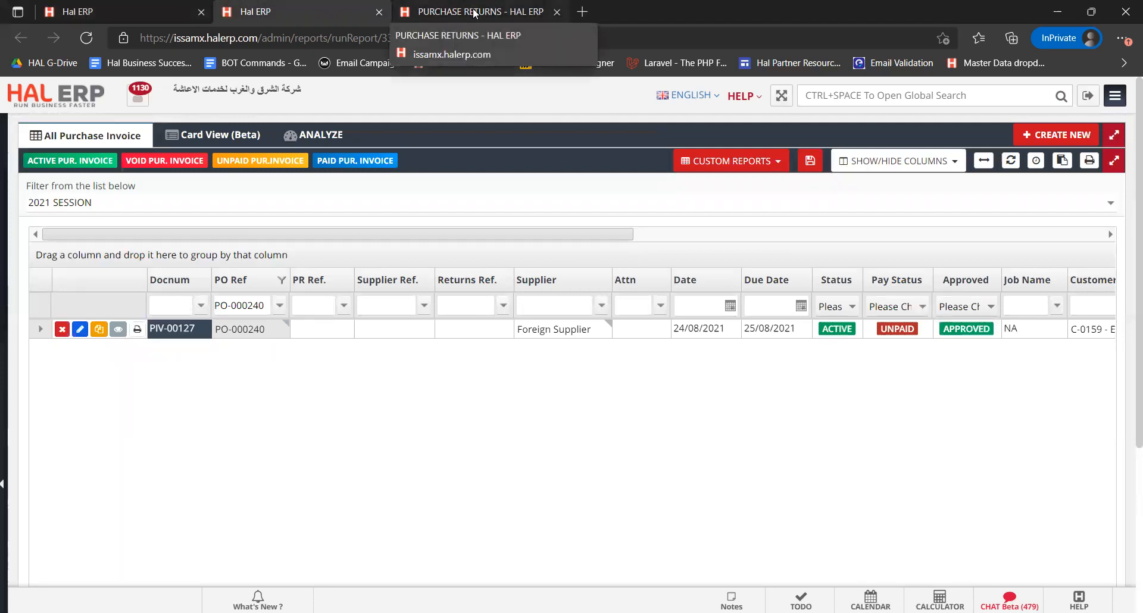
{"action": "mouse_move", "coordinate": [7, 347]}
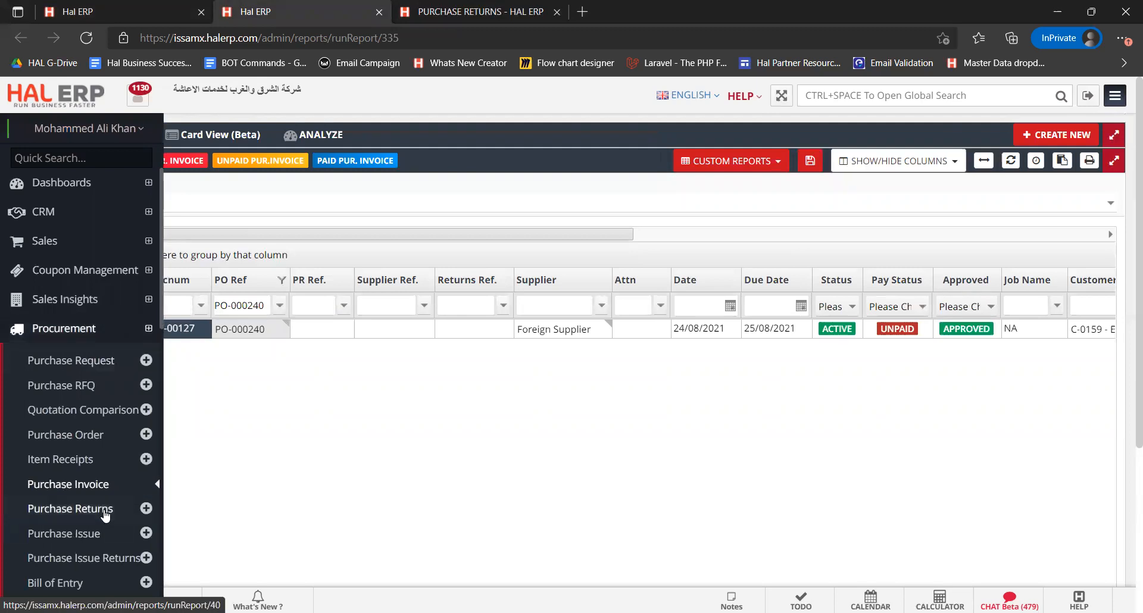
{"action": "left_click", "coordinate": [487, 7]}
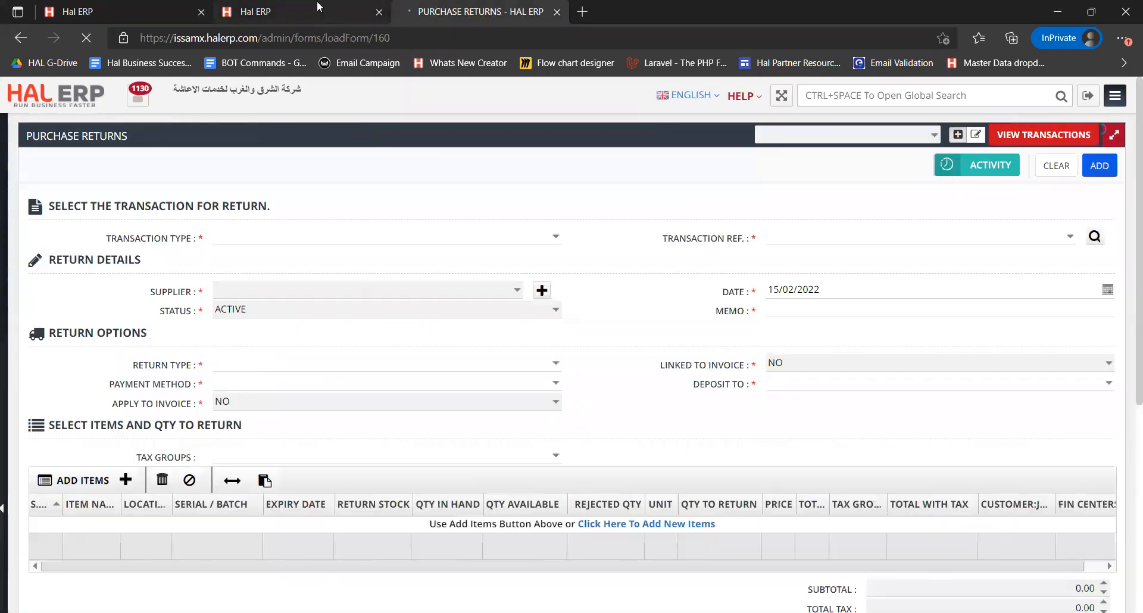
{"action": "left_click", "coordinate": [314, 3]}
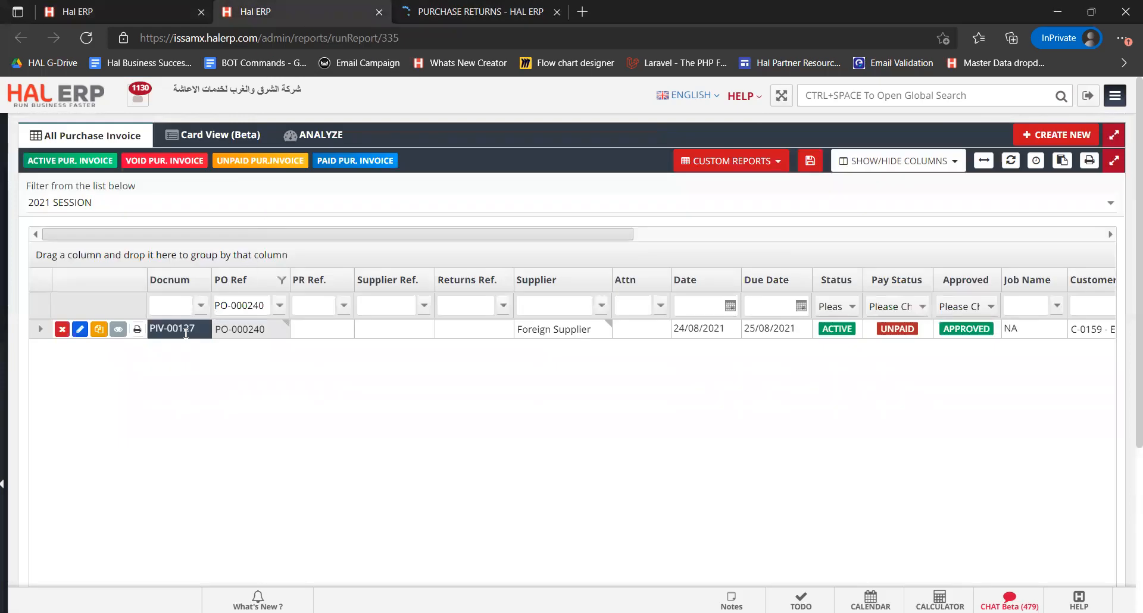
Step: In the purchase return form, set the transaction type to Purchase Invoice and select PIV-00127 as the transaction reference
{"action": "left_click", "coordinate": [476, 12]}
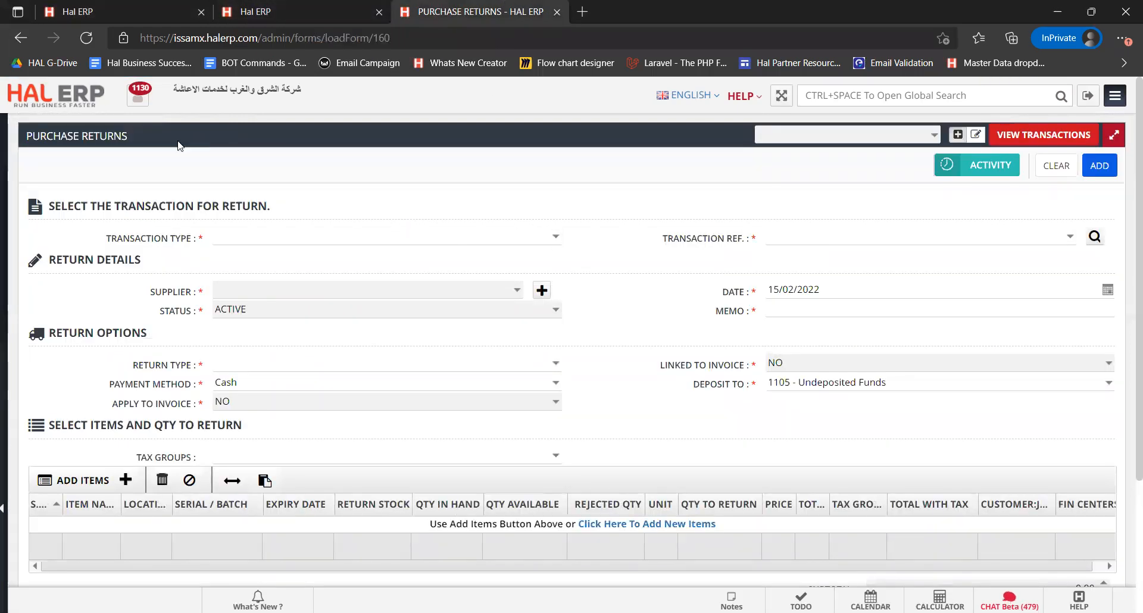
{"action": "left_click", "coordinate": [555, 236]}
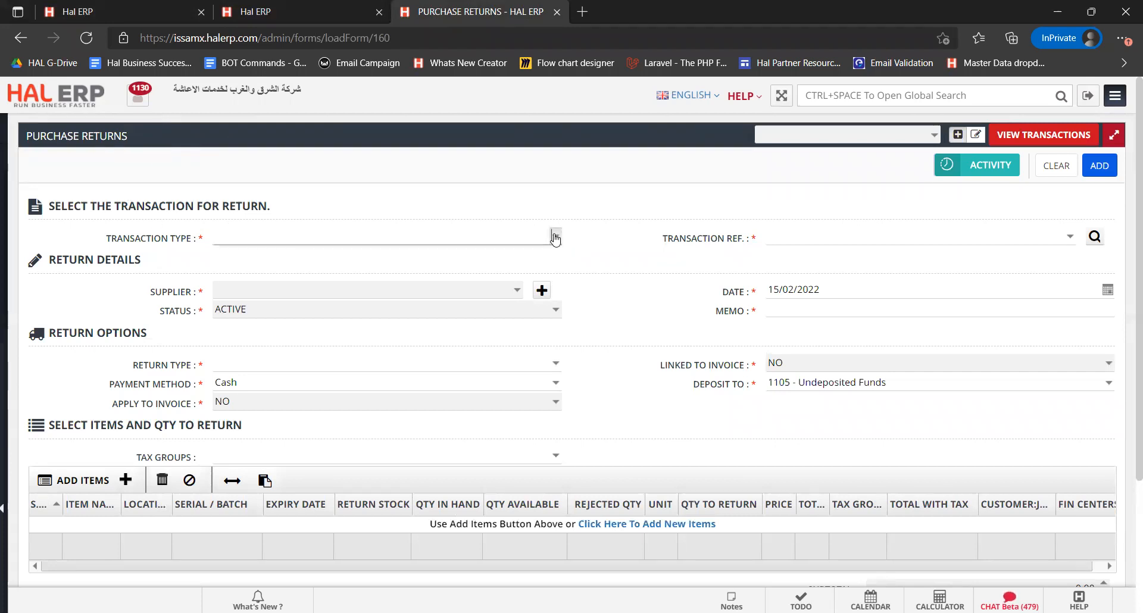
{"action": "left_click", "coordinate": [542, 253]}
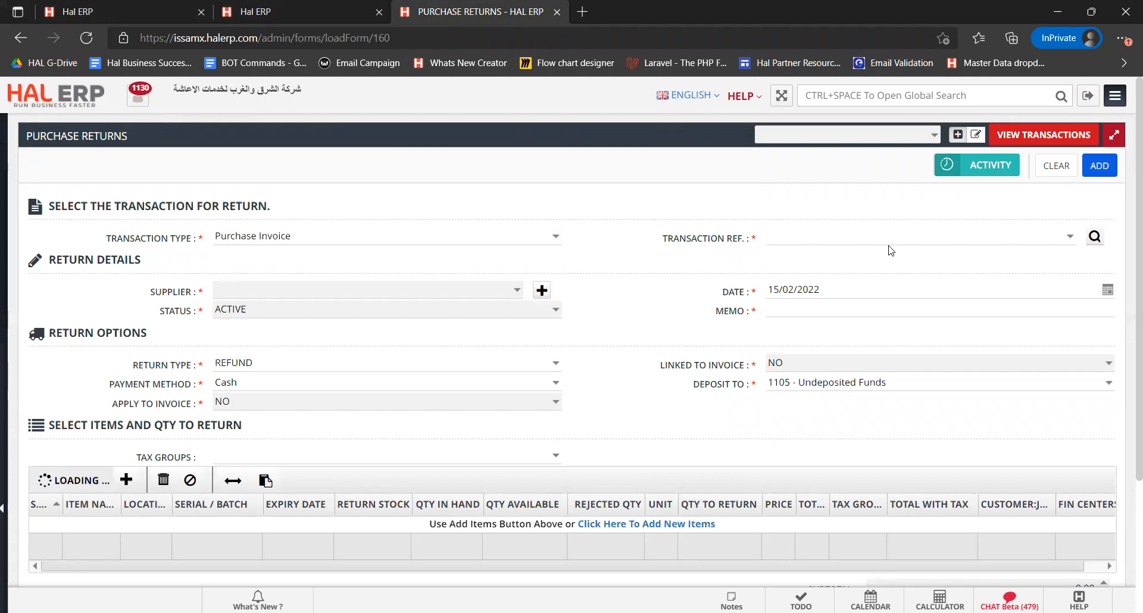
{"action": "left_click", "coordinate": [1047, 235]}
{"action": "type", "text": "127"}
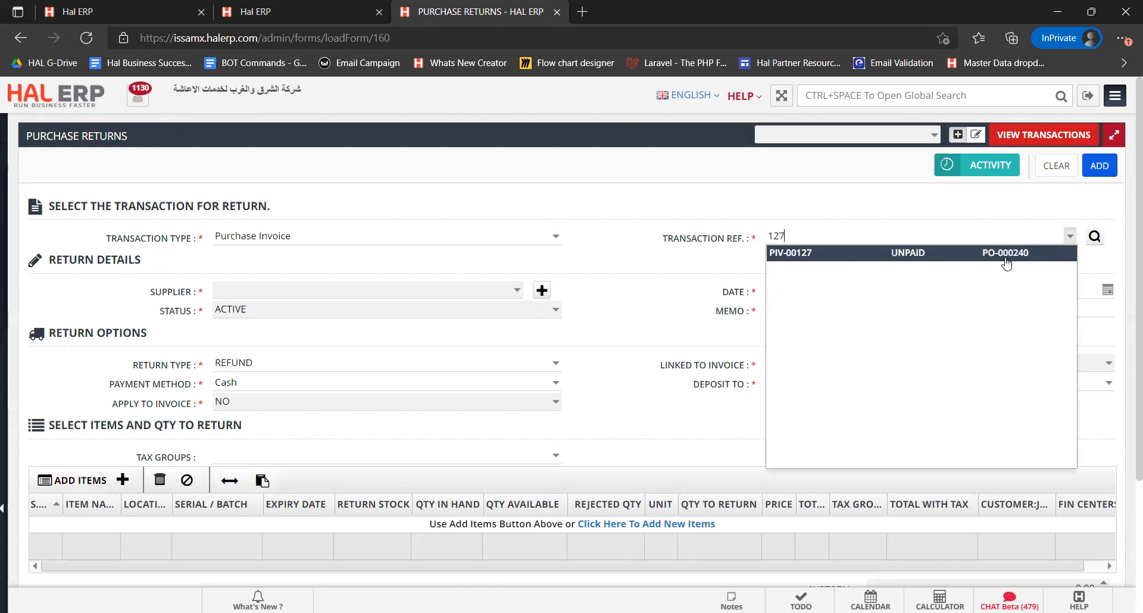
{"action": "left_click", "coordinate": [1023, 256]}
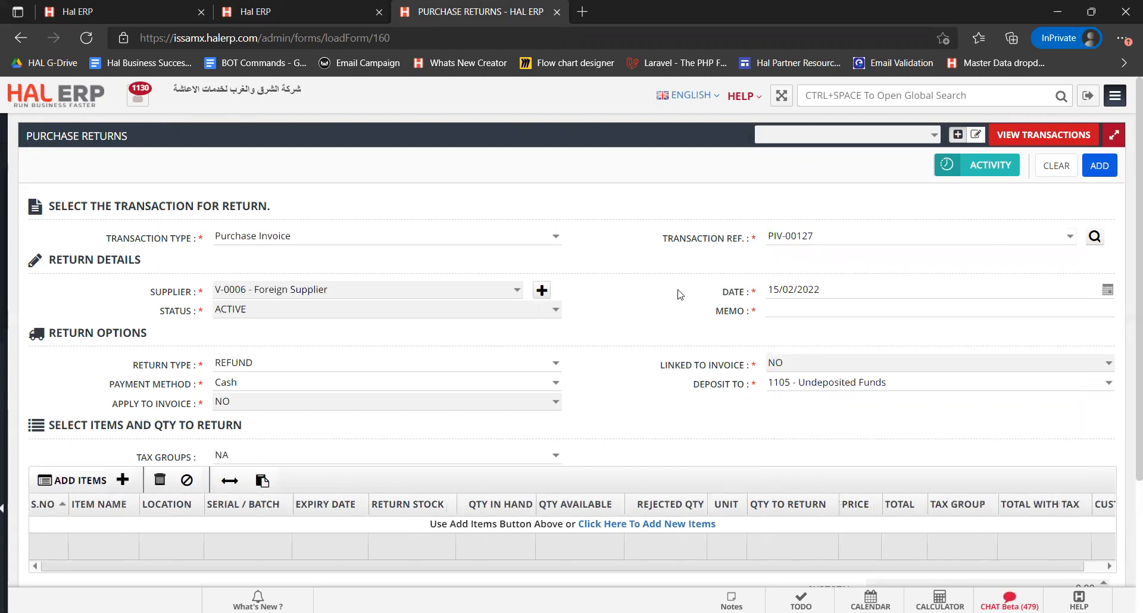
Step: Set the return type to DEBIT in the purchase return's return options
{"action": "scroll", "coordinate": [671, 293], "scroll_direction": "down", "scroll_amount": 1}
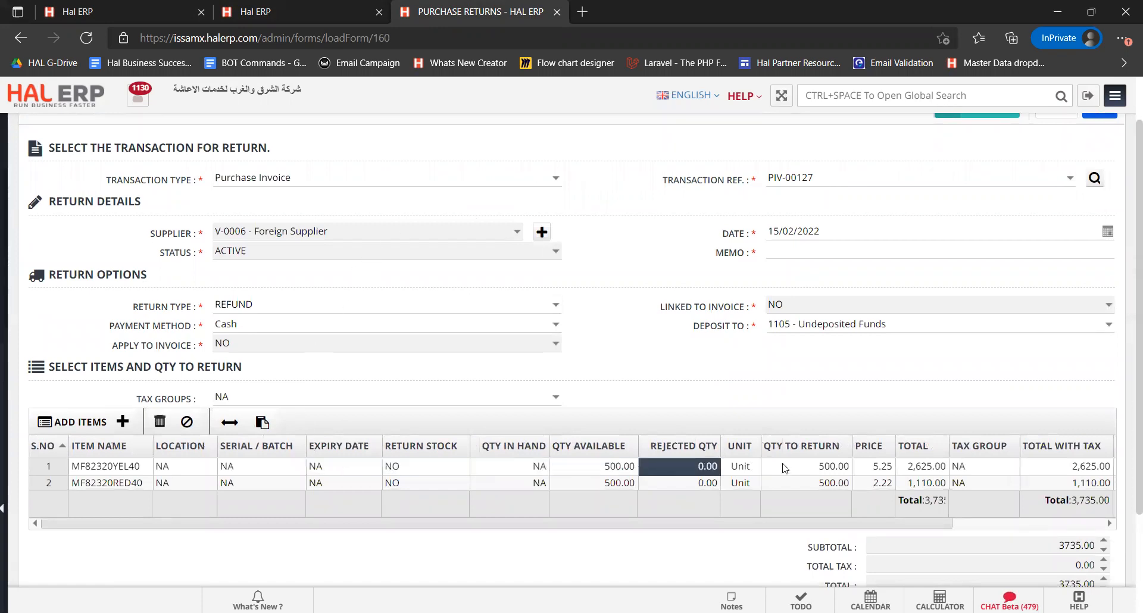
{"action": "scroll", "coordinate": [712, 357], "scroll_direction": "down", "scroll_amount": 2}
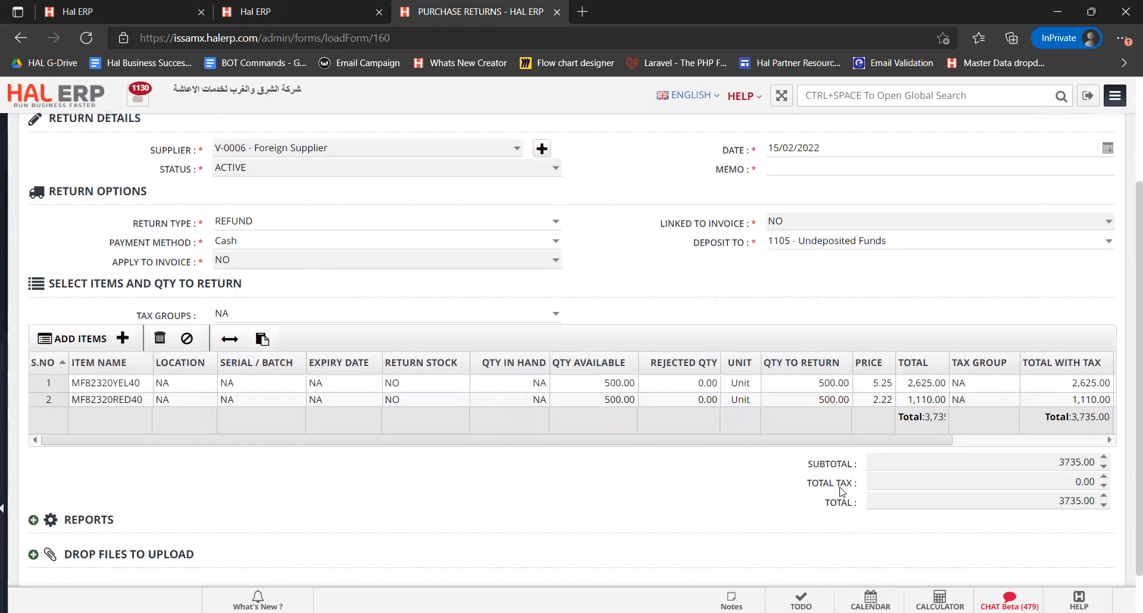
{"action": "scroll", "coordinate": [894, 493], "scroll_direction": "up", "scroll_amount": 3}
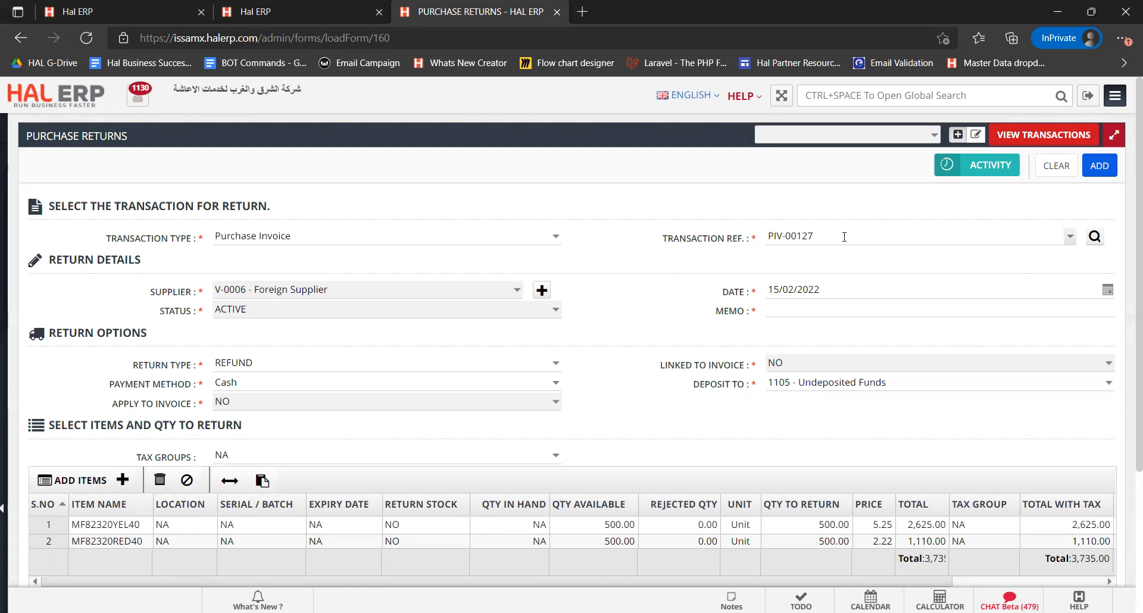
{"action": "left_click", "coordinate": [556, 367]}
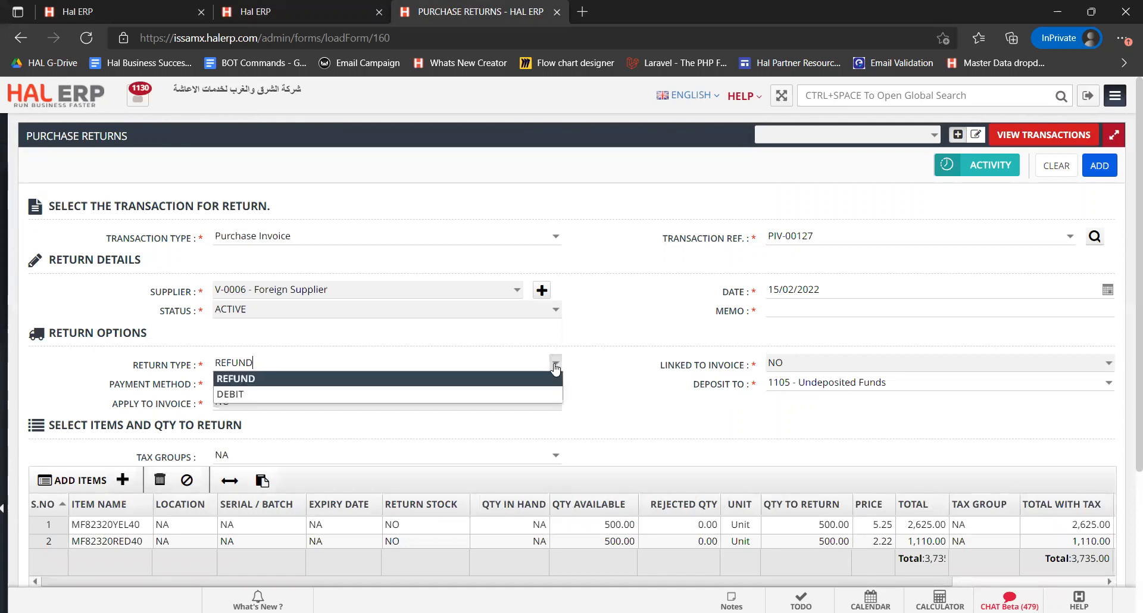
{"action": "left_click", "coordinate": [524, 393]}
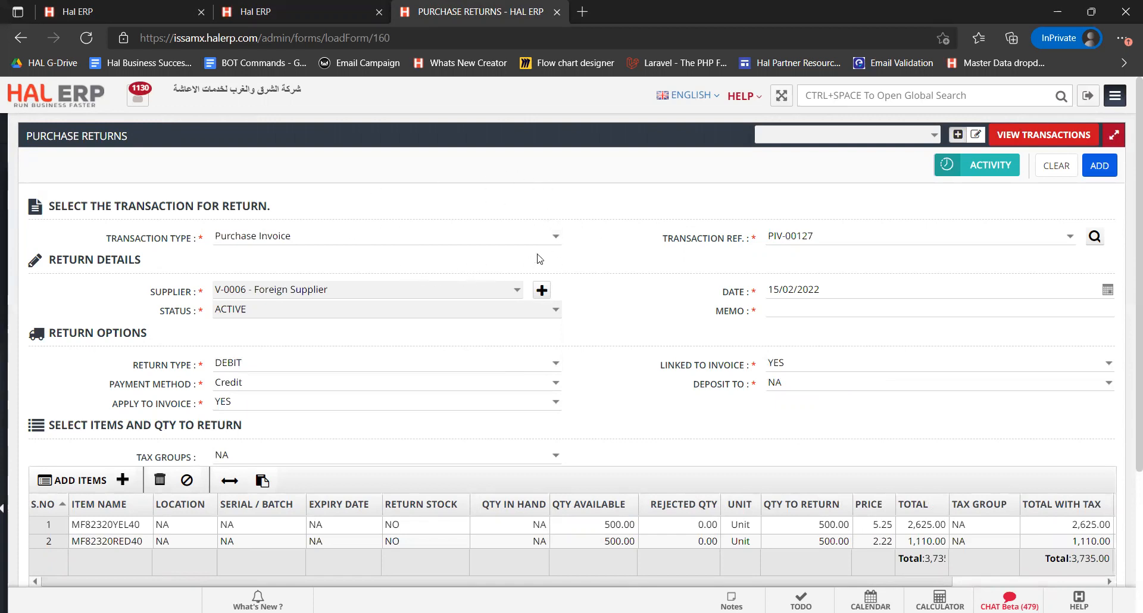
{"action": "left_click", "coordinate": [788, 366]}
{"action": "left_click", "coordinate": [264, 399]}
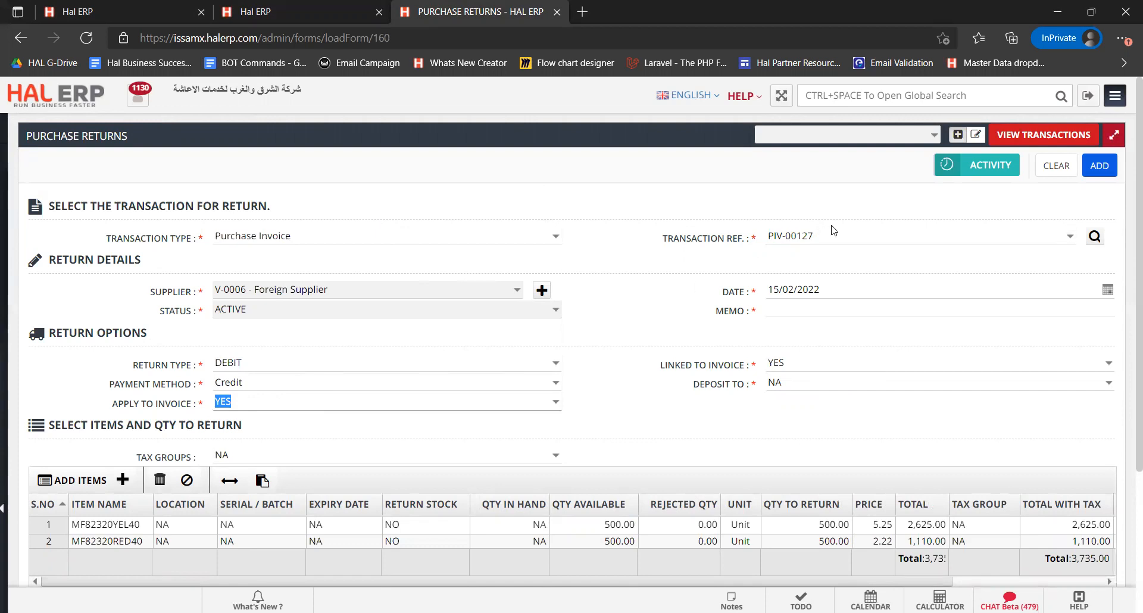
{"action": "left_click_drag", "start_coordinate": [816, 237], "coordinate": [767, 237]}
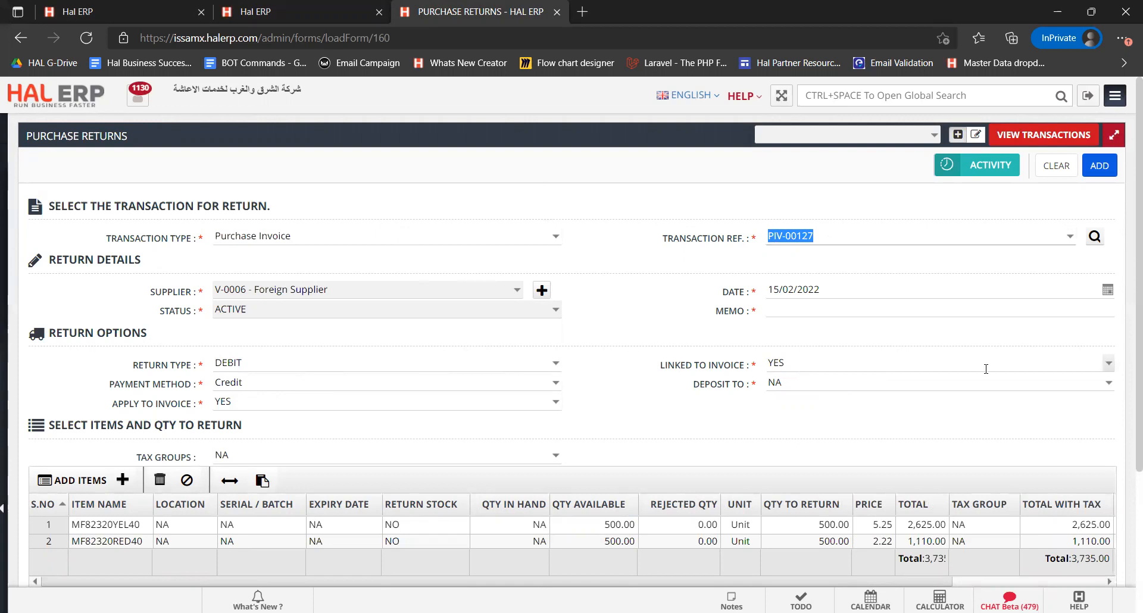
Step: Try setting both Linked to Invoice and Apply to Invoice to NO for the debit return
{"action": "left_click", "coordinate": [1109, 364]}
{"action": "left_click", "coordinate": [1075, 395]}
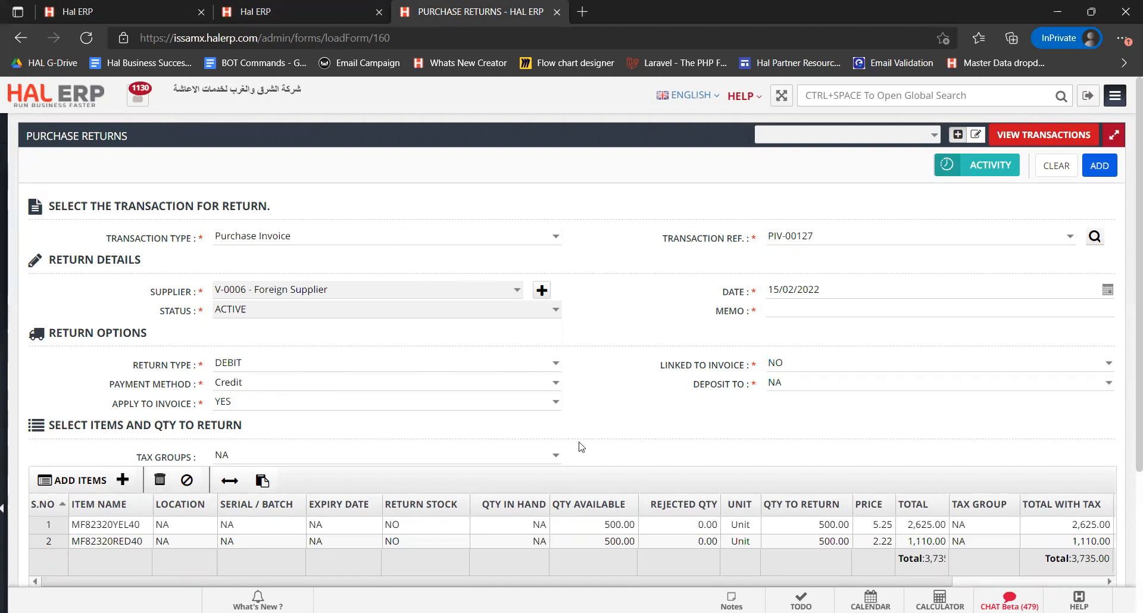
{"action": "left_click", "coordinate": [555, 402]}
{"action": "left_click", "coordinate": [550, 439]}
Step: Switch the return type to REFUND and back to DEBIT to compare their default return options
{"action": "left_click", "coordinate": [557, 364]}
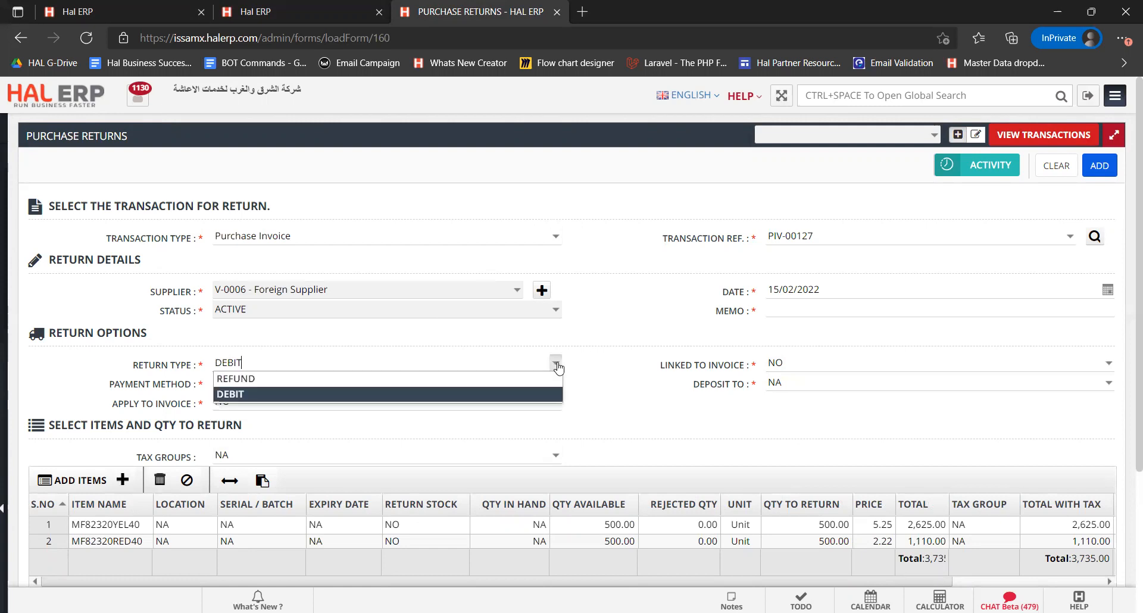
{"action": "left_click", "coordinate": [543, 376]}
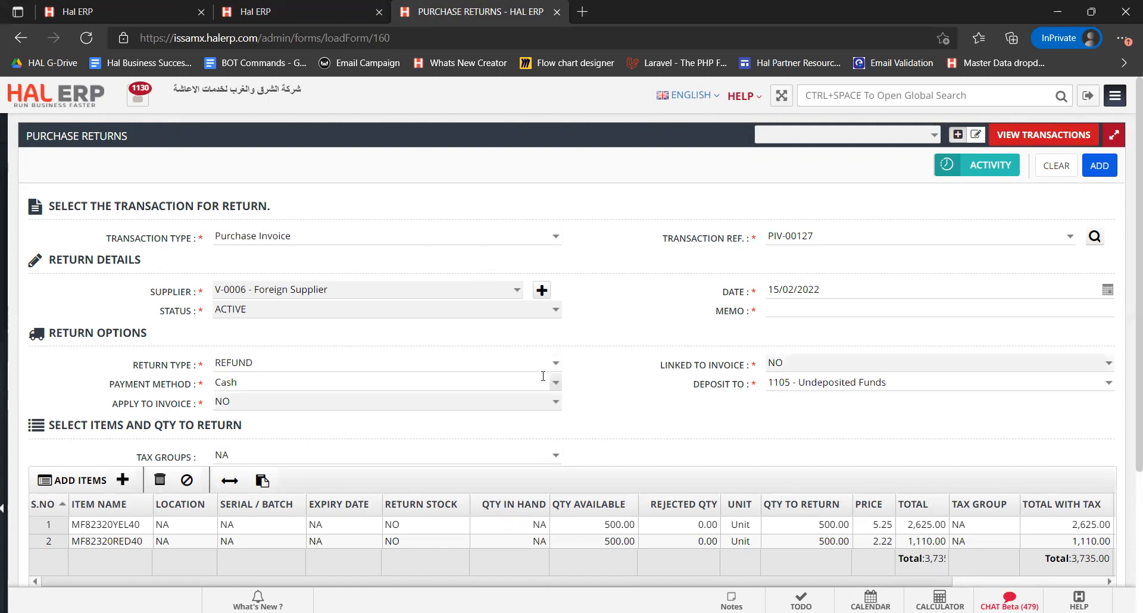
{"action": "left_click", "coordinate": [555, 363]}
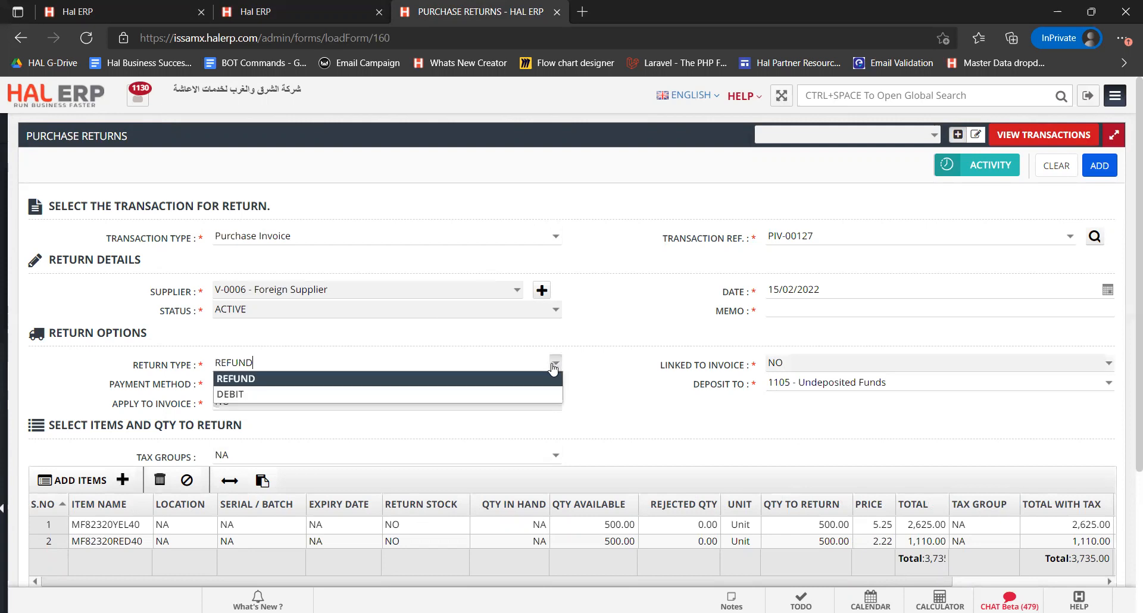
{"action": "left_click", "coordinate": [532, 396]}
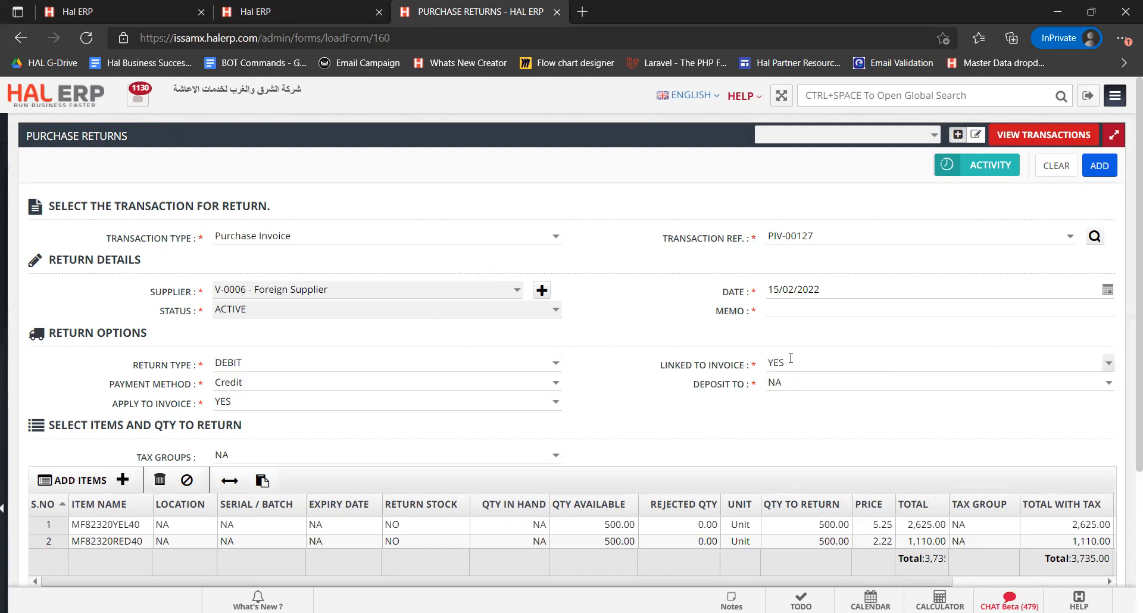
Step: Enter "Reversal Payables" as the purchase return's memo
{"action": "left_click", "coordinate": [795, 309]}
{"action": "type", "text": "RV"}
{"action": "type", "text": "eversal Payables"}
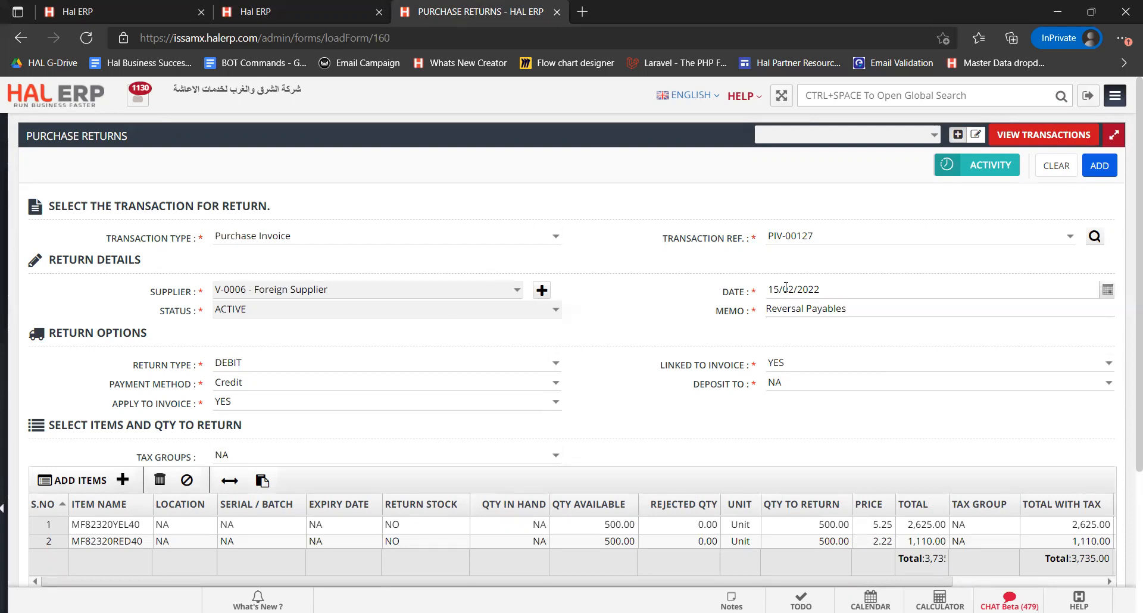
{"action": "left_click", "coordinate": [786, 289]}
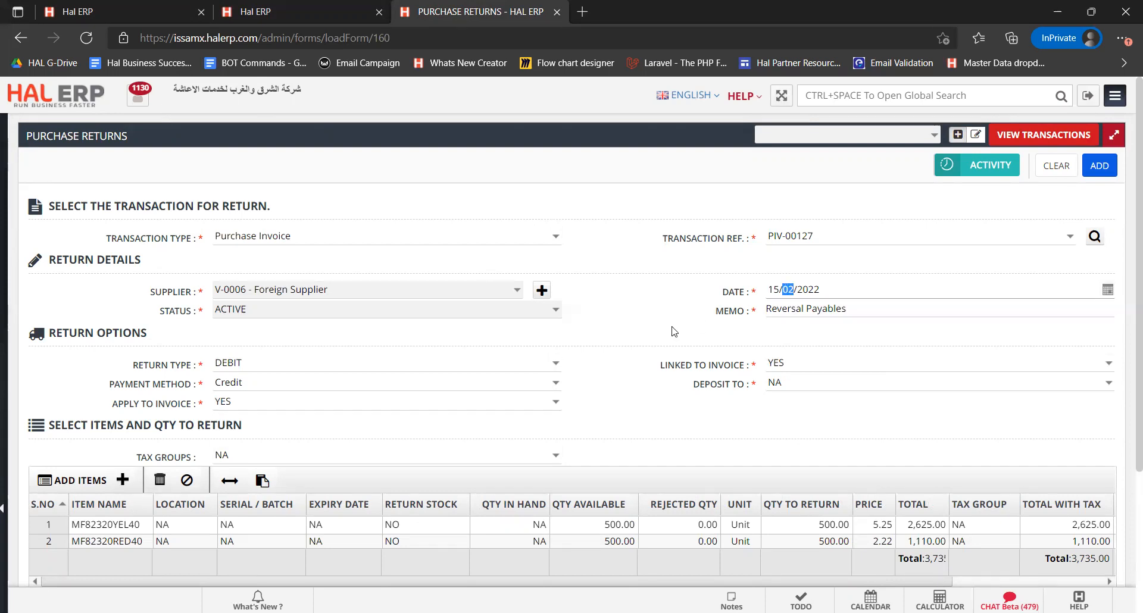
Step: Choose NA as the tax group for the items on the debit return
{"action": "scroll", "coordinate": [421, 420], "scroll_direction": "down", "scroll_amount": 1}
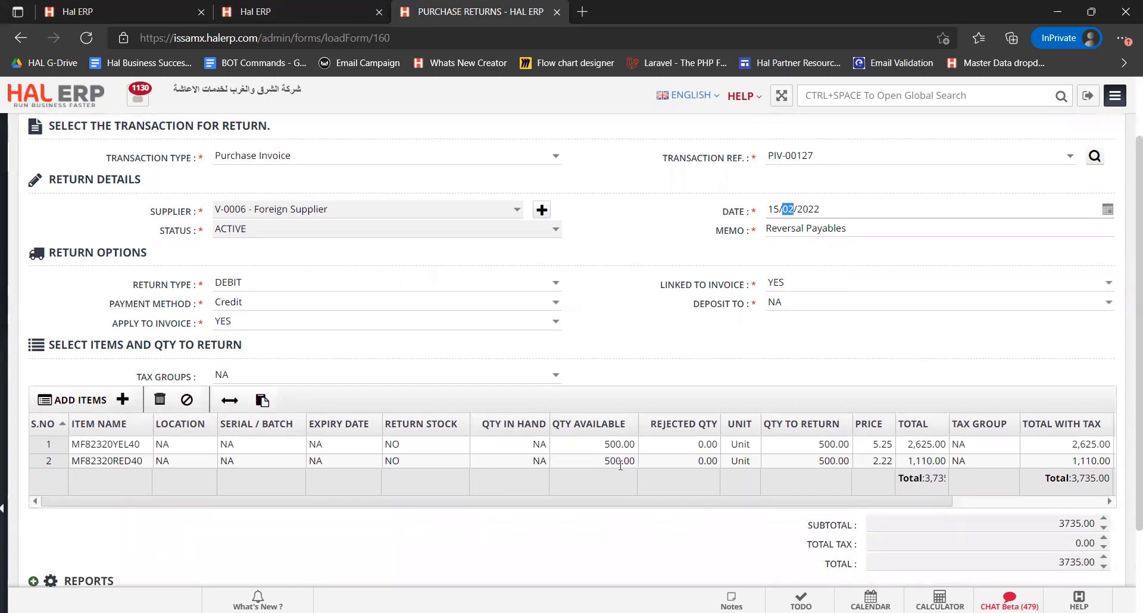
{"action": "scroll", "coordinate": [682, 340], "scroll_direction": "down", "scroll_amount": 1}
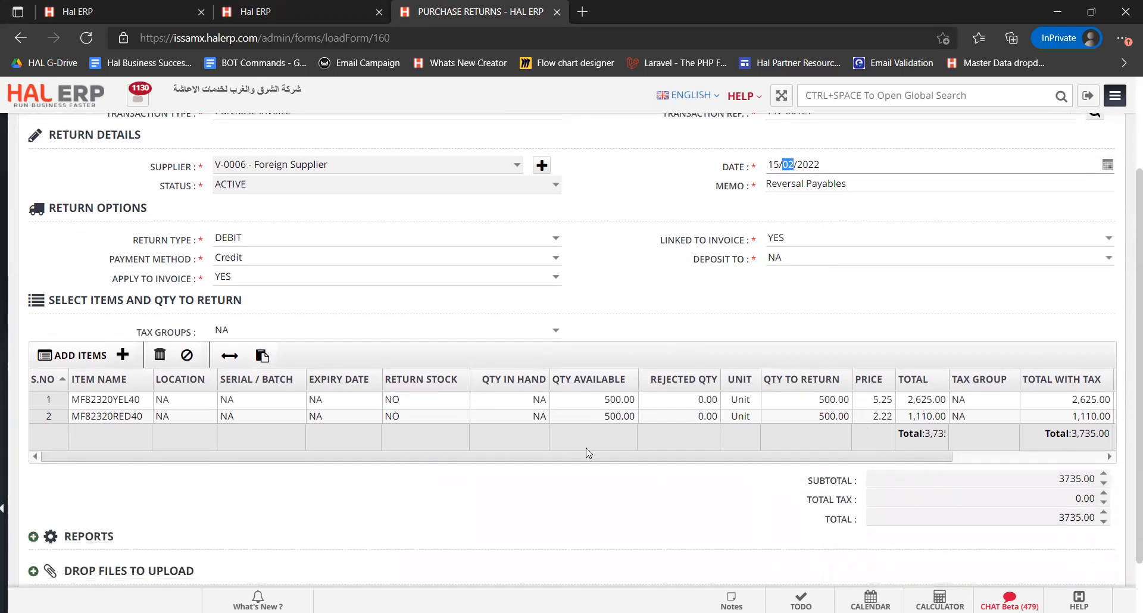
{"action": "left_click", "coordinate": [558, 333]}
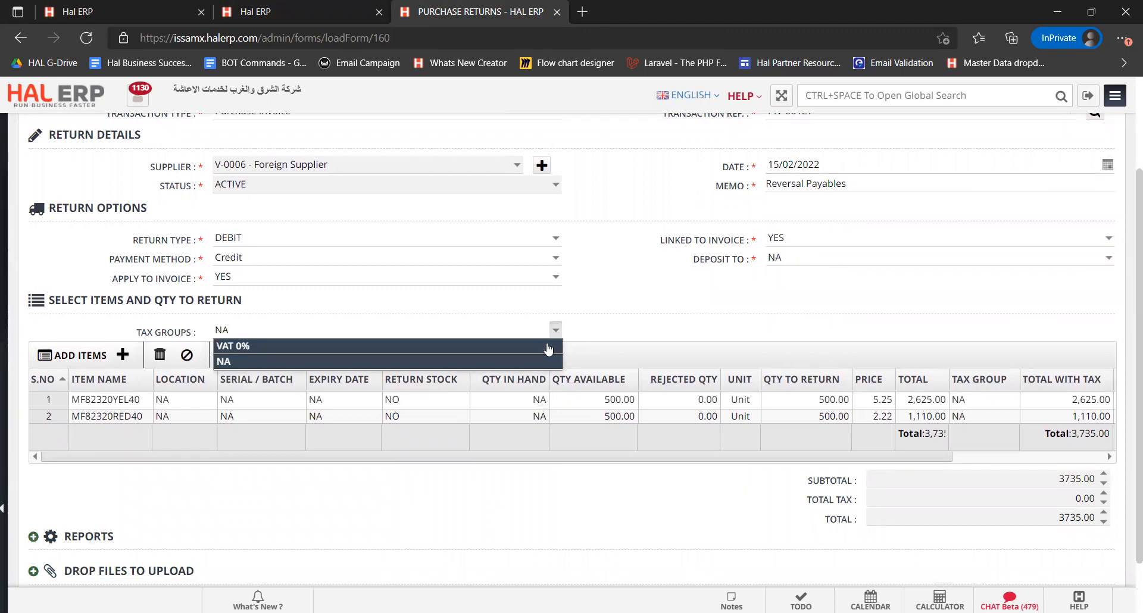
{"action": "left_click", "coordinate": [543, 362]}
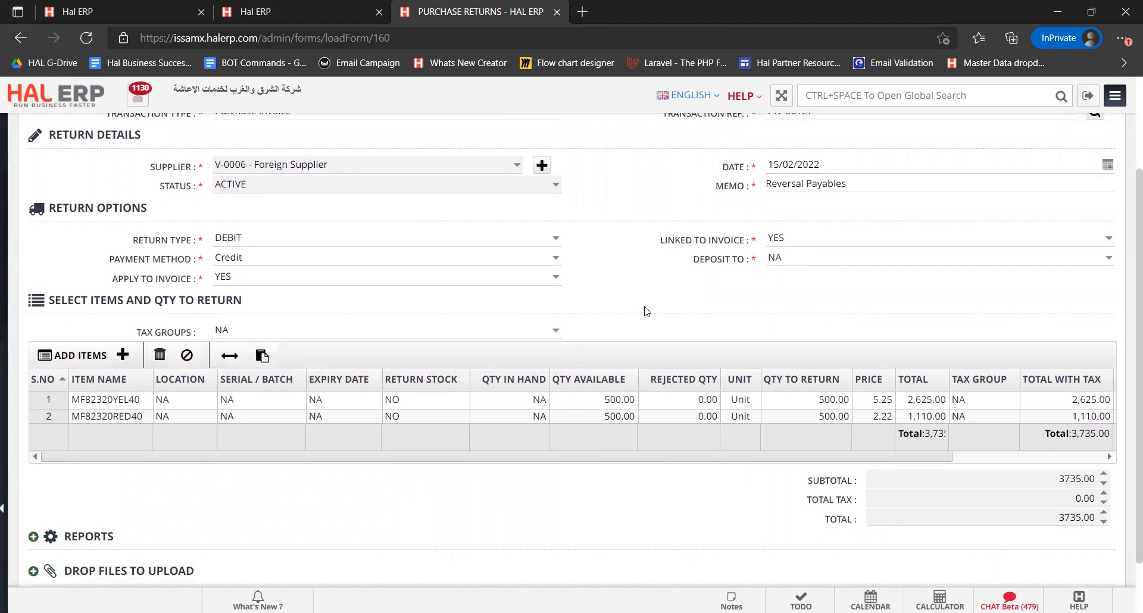
Step: Check the return's item lines and totals, and add the debit purchase return against PIV-00127
{"action": "scroll", "coordinate": [647, 315], "scroll_direction": "down", "scroll_amount": 2}
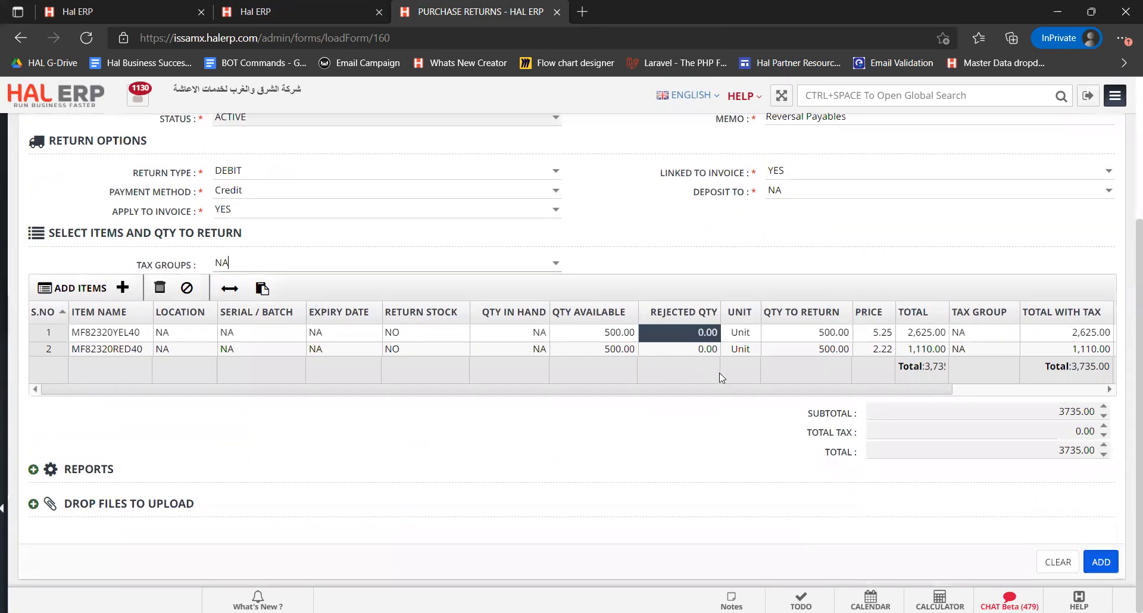
{"action": "scroll", "coordinate": [749, 400], "scroll_direction": "up", "scroll_amount": 3}
{"action": "scroll", "coordinate": [749, 400], "scroll_direction": "down", "scroll_amount": 3}
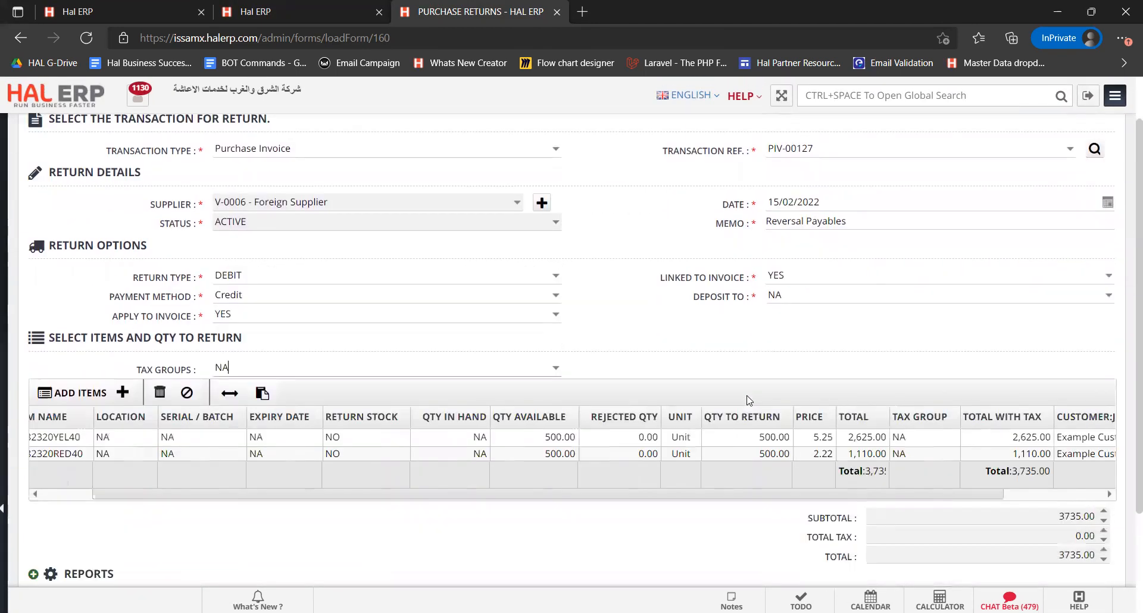
{"action": "scroll", "coordinate": [750, 400], "scroll_direction": "down", "scroll_amount": 1}
{"action": "left_click_drag", "start_coordinate": [641, 395], "coordinate": [393, 392]}
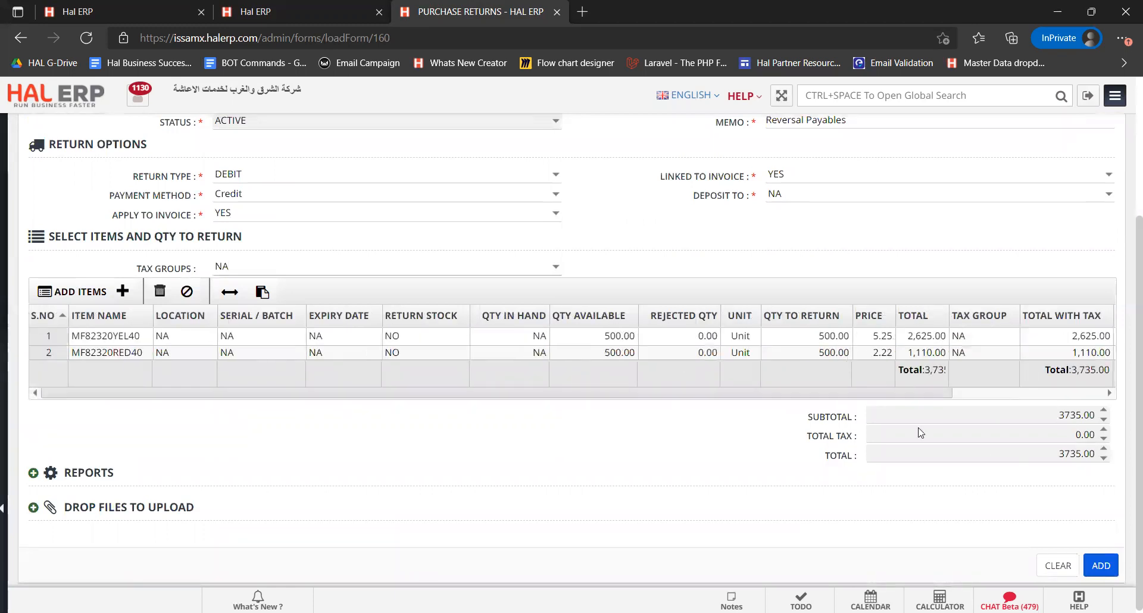
{"action": "left_click", "coordinate": [562, 271]}
{"action": "scroll", "coordinate": [648, 243], "scroll_direction": "down", "scroll_amount": 2}
{"action": "scroll", "coordinate": [648, 243], "scroll_direction": "up", "scroll_amount": 4}
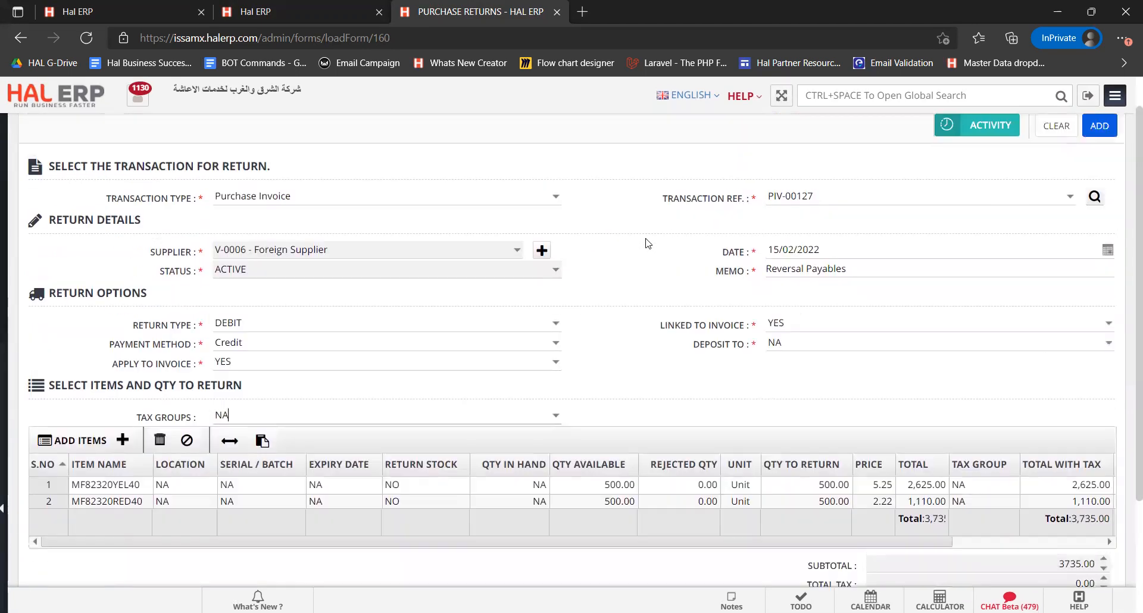
{"action": "scroll", "coordinate": [649, 243], "scroll_direction": "down", "scroll_amount": 4}
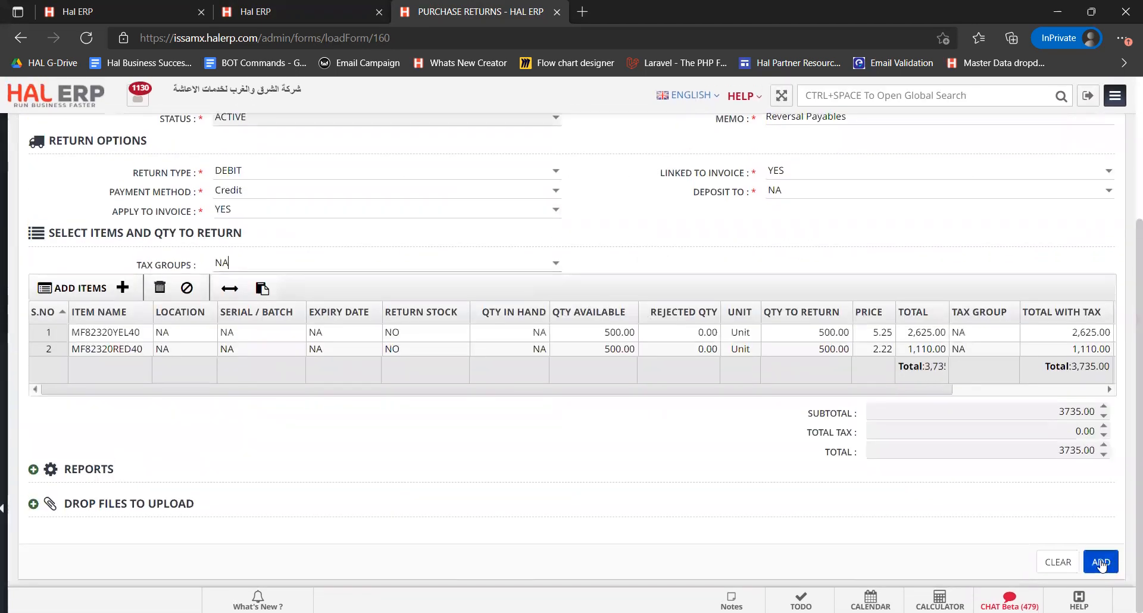
{"action": "left_click", "coordinate": [1101, 563]}
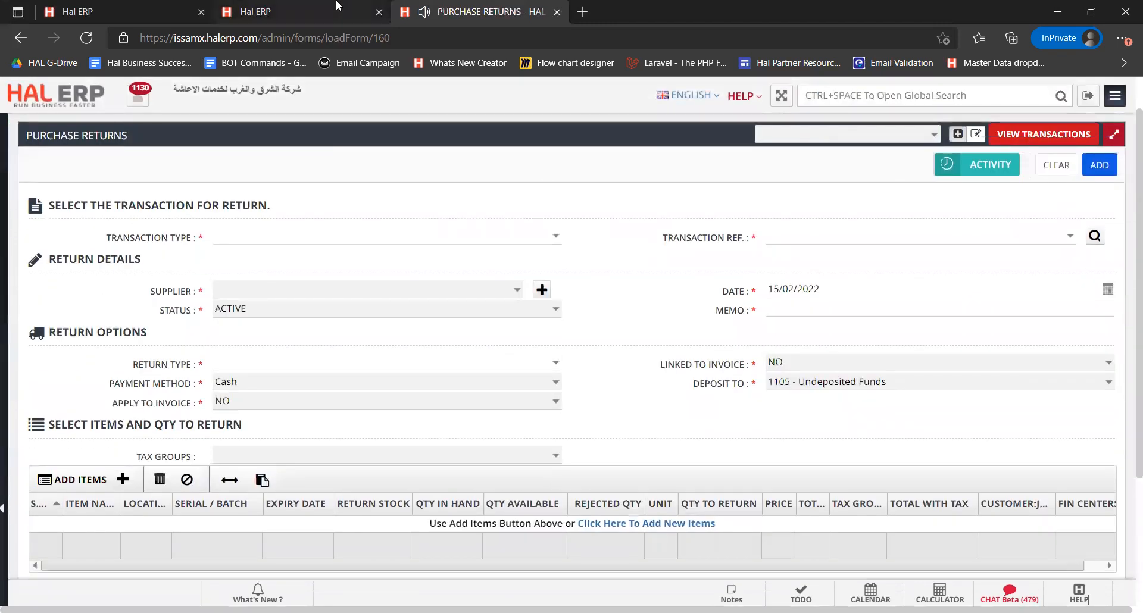
Step: Switch to the All Purchase Invoice list and reload its data with the pay status, amount paid and balance columns in view
{"action": "left_click", "coordinate": [336, 7]}
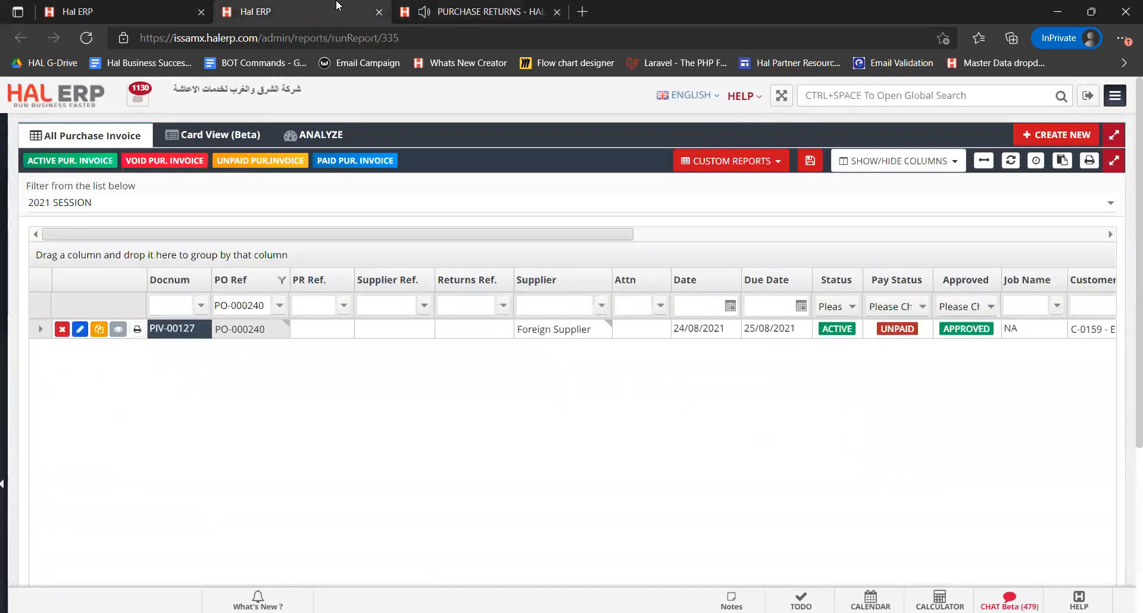
{"action": "left_click", "coordinate": [906, 327]}
{"action": "left_click_drag", "start_coordinate": [611, 238], "coordinate": [826, 254]}
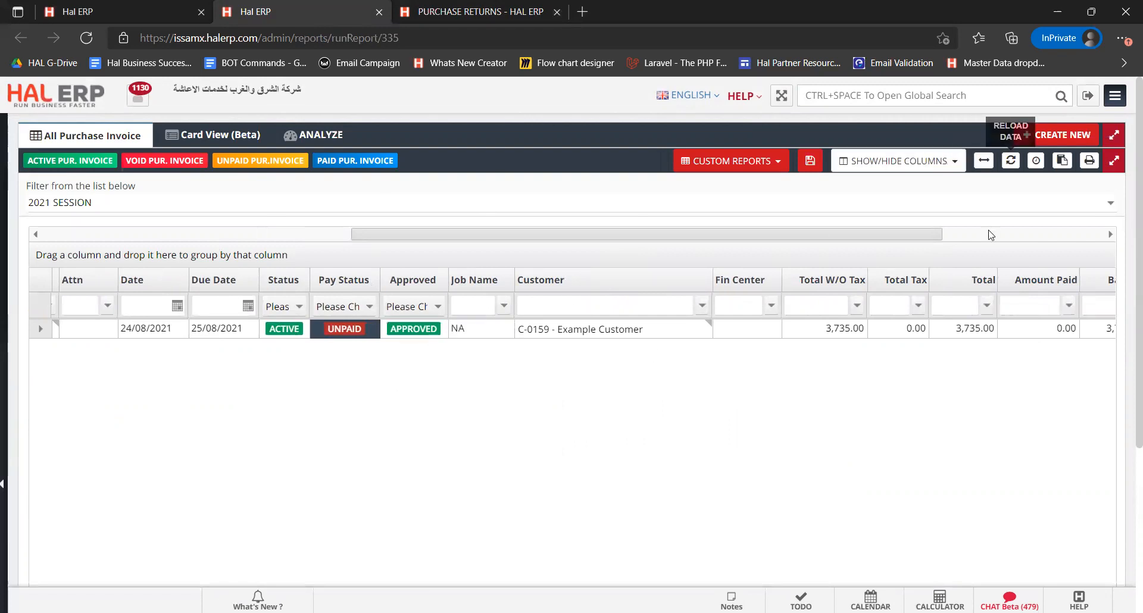
{"action": "left_click", "coordinate": [971, 235]}
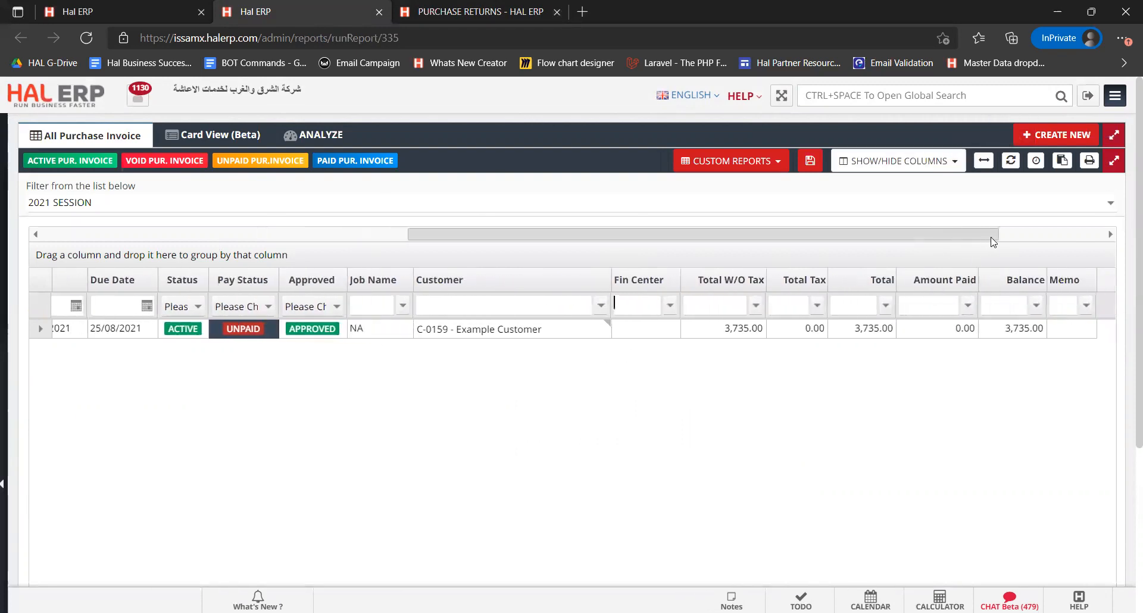
{"action": "left_click", "coordinate": [1011, 161]}
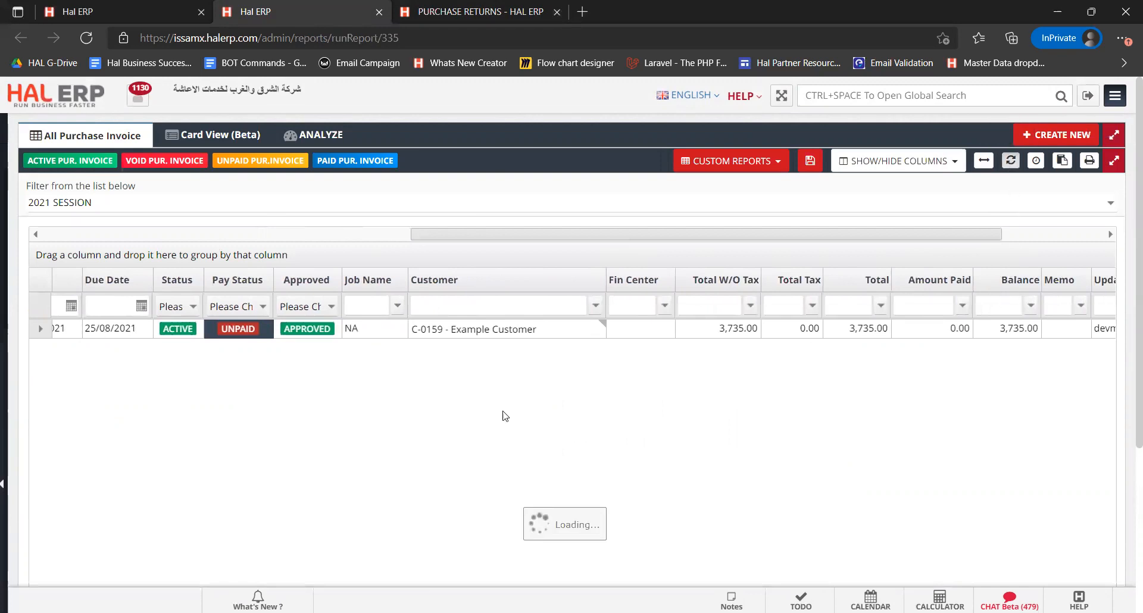
Step: Examine the pay status, balance and returns reference of purchase invoice PIV-00127
{"action": "left_click", "coordinate": [249, 333]}
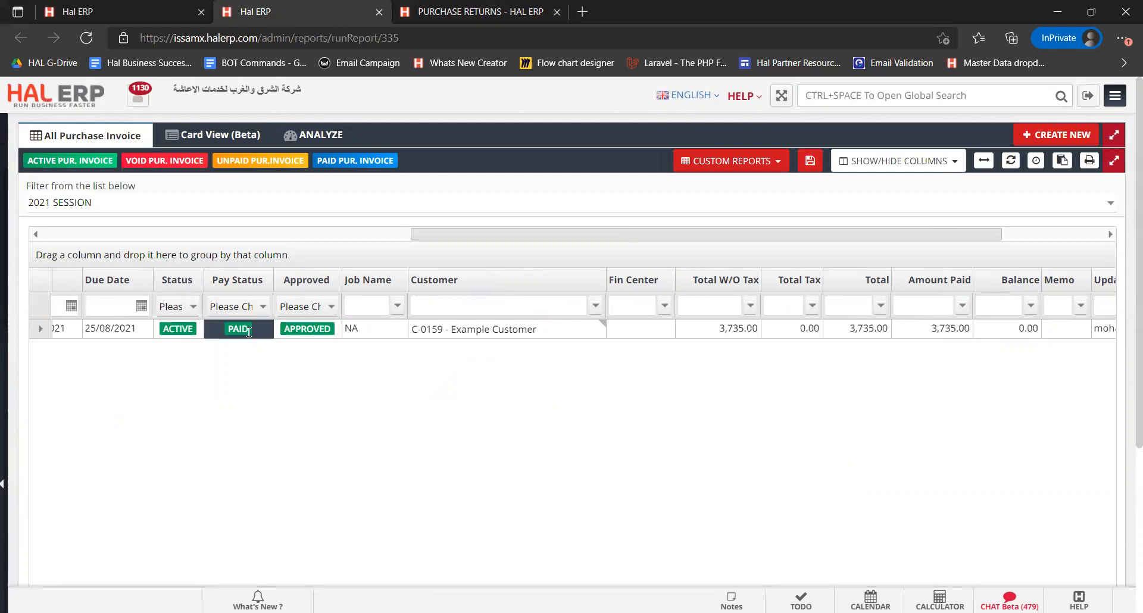
{"action": "left_click_drag", "start_coordinate": [463, 230], "coordinate": [89, 241]}
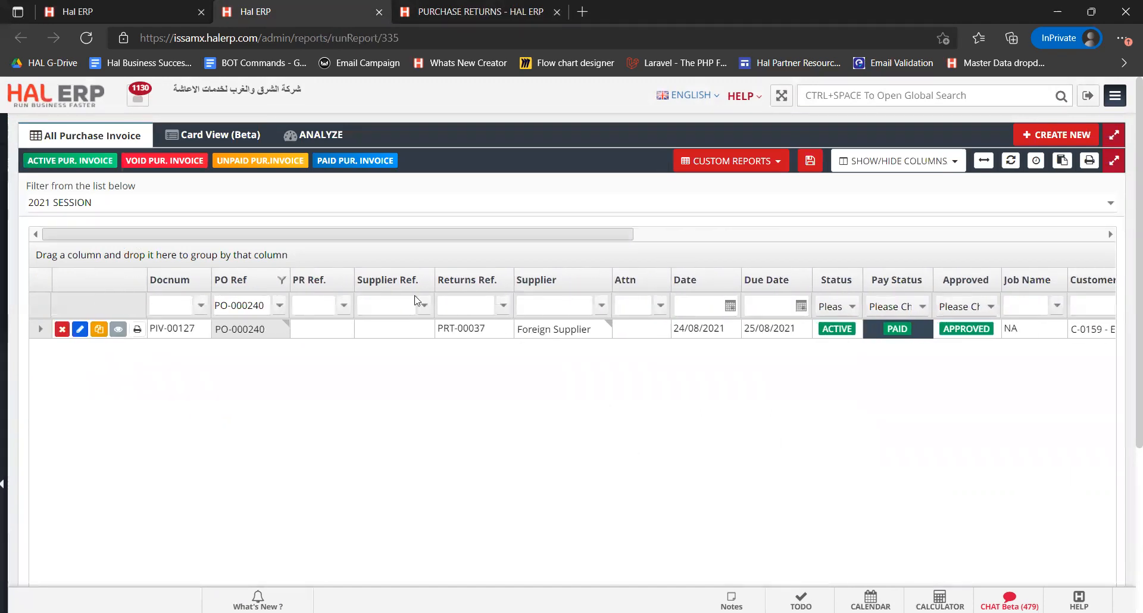
{"action": "left_click", "coordinate": [485, 332]}
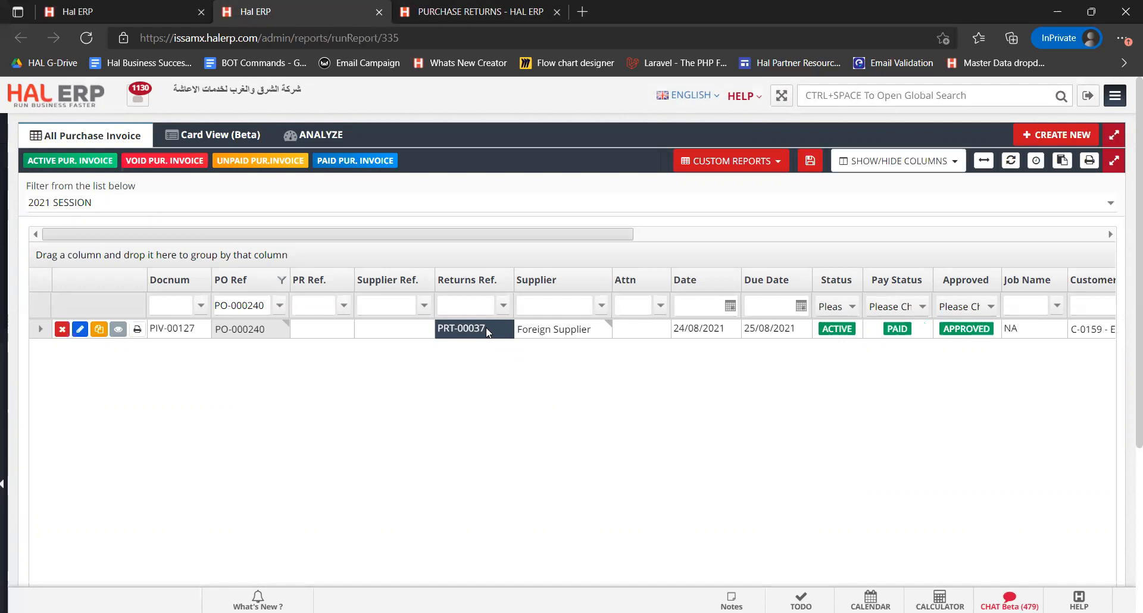
Step: Find the item receipt for PO-000240 by opening Item Receipts for the 2021 SESSION and filtering PO Ref by 240
{"action": "mouse_move", "coordinate": [4, 231]}
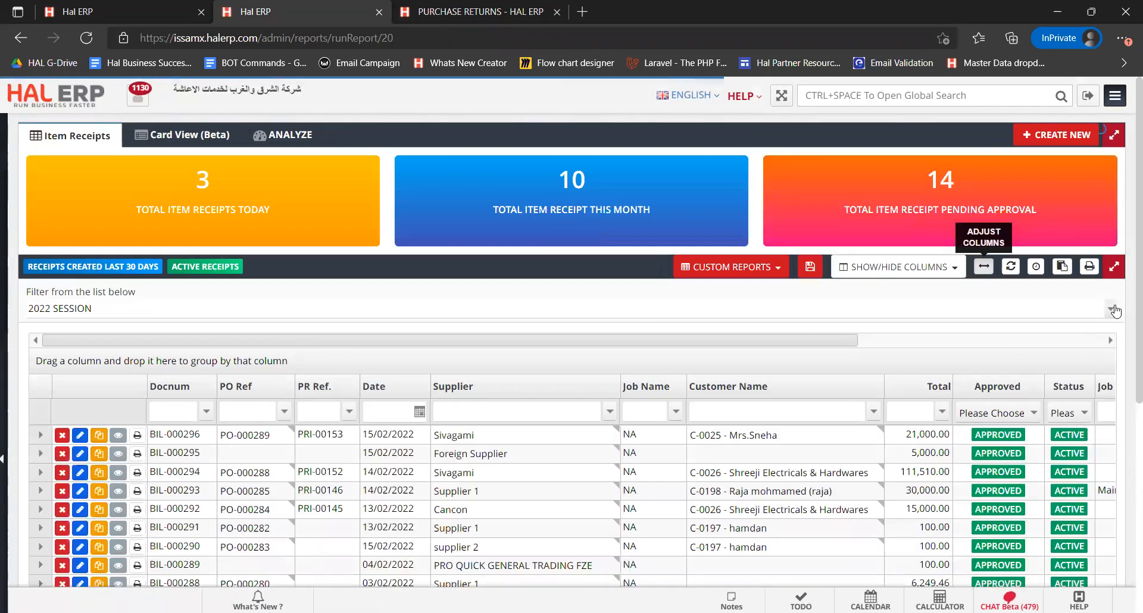
{"action": "left_click", "coordinate": [1111, 308]}
{"action": "left_click", "coordinate": [1079, 342]}
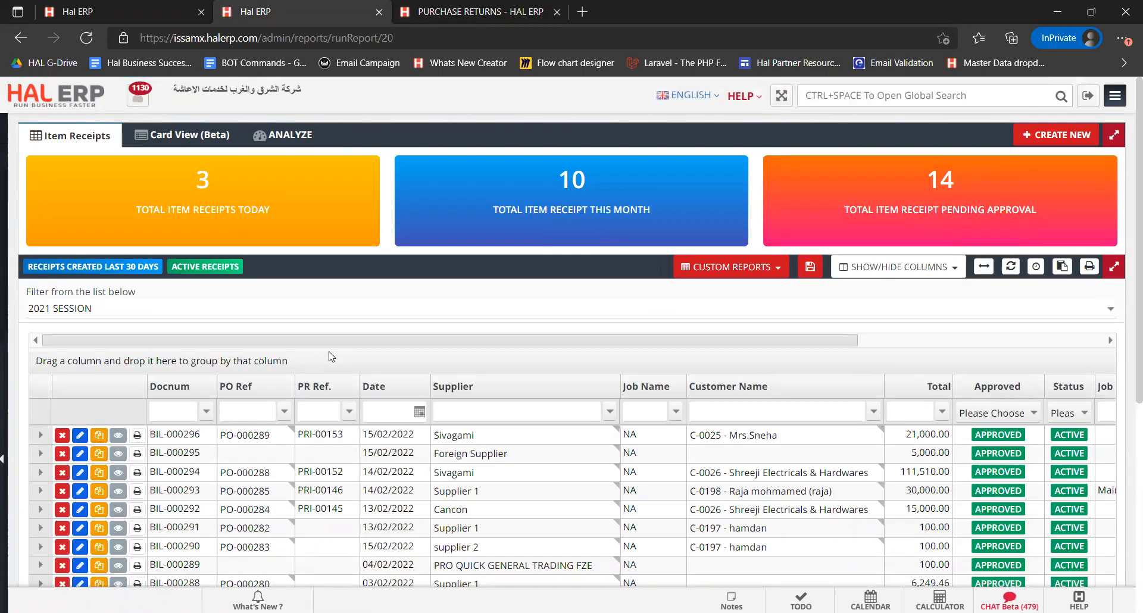
{"action": "left_click", "coordinate": [250, 413]}
{"action": "type", "text": "240"}
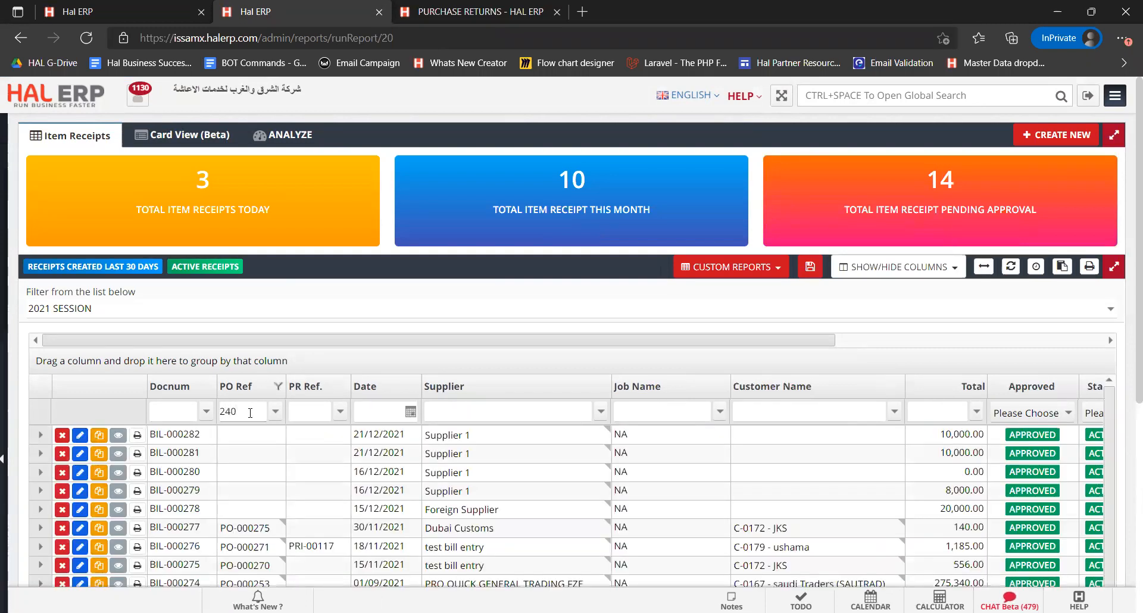
{"action": "left_click", "coordinate": [196, 435]}
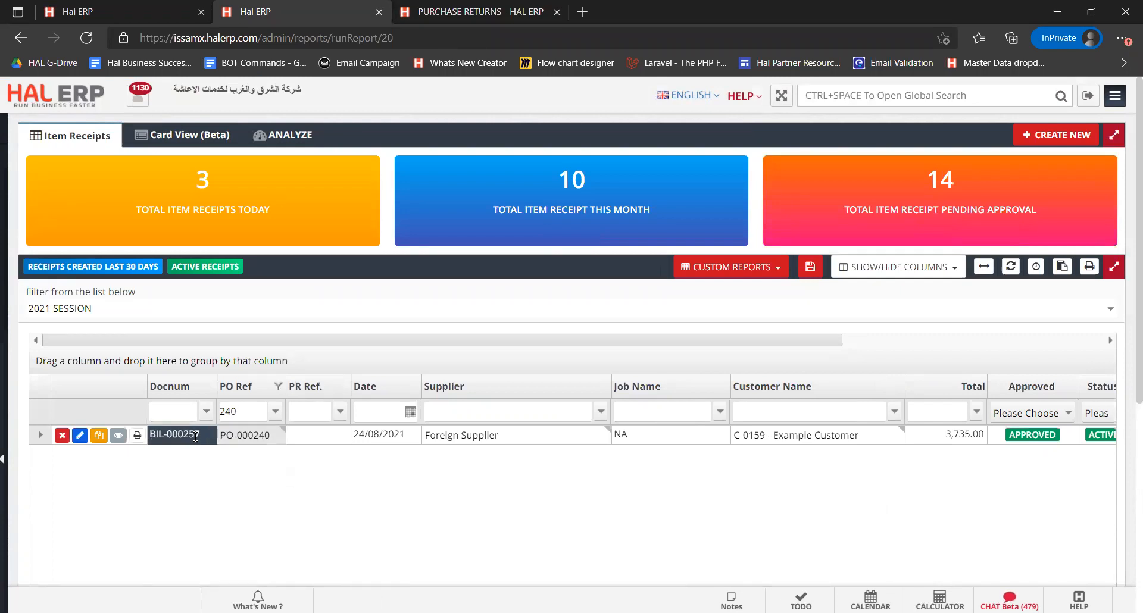
Step: Return to the blank purchase return form and set its transaction type to Item Receipt
{"action": "left_click", "coordinate": [491, 9]}
{"action": "mouse_move", "coordinate": [4, 294]}
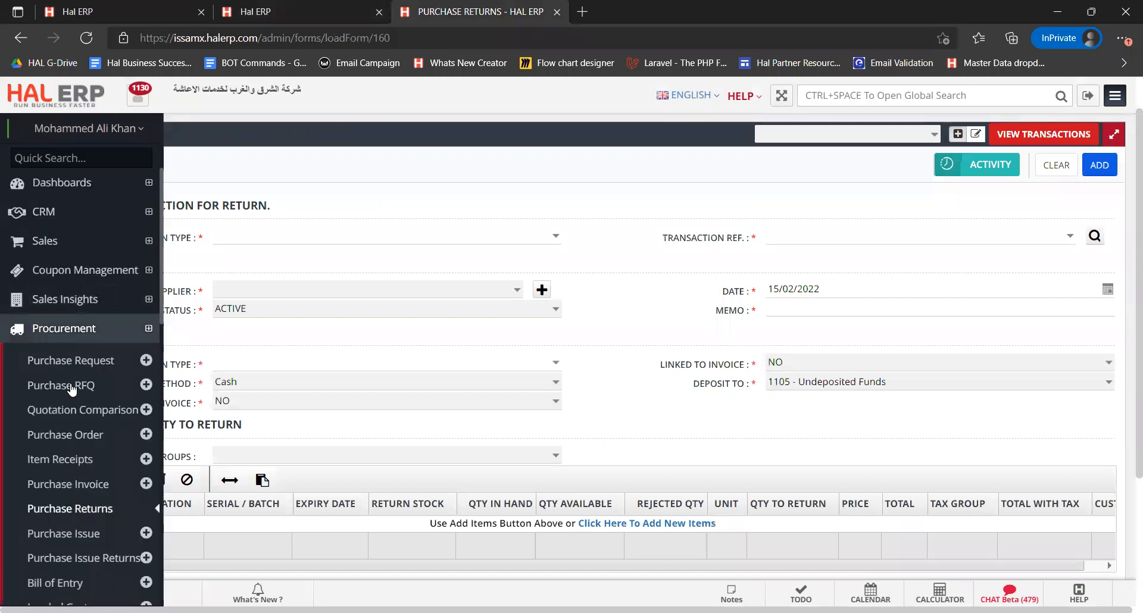
{"action": "left_click", "coordinate": [557, 236]}
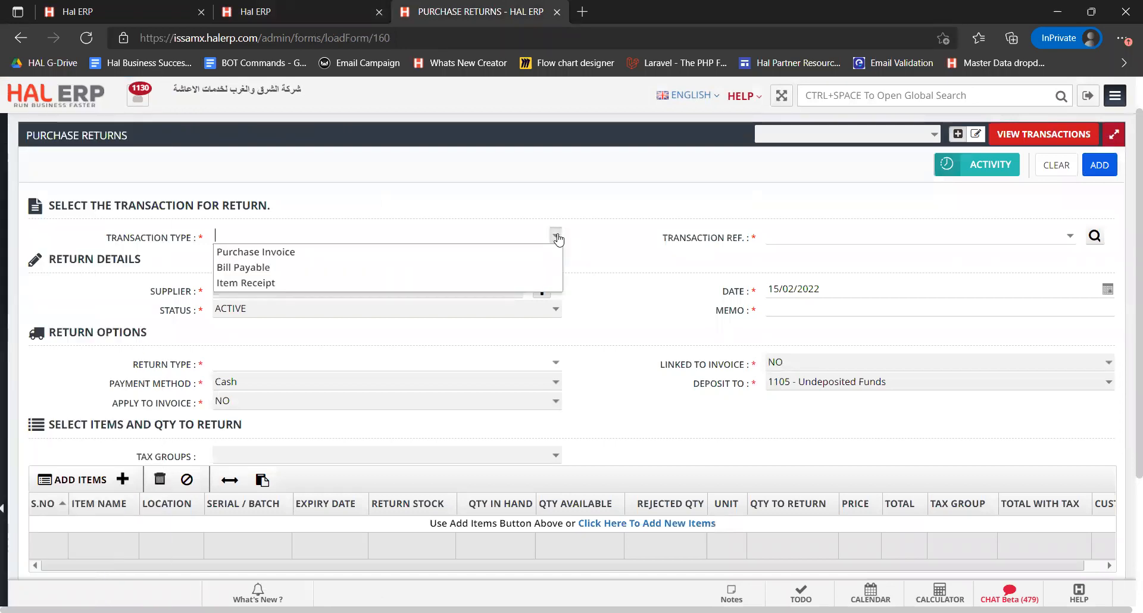
{"action": "left_click", "coordinate": [501, 283]}
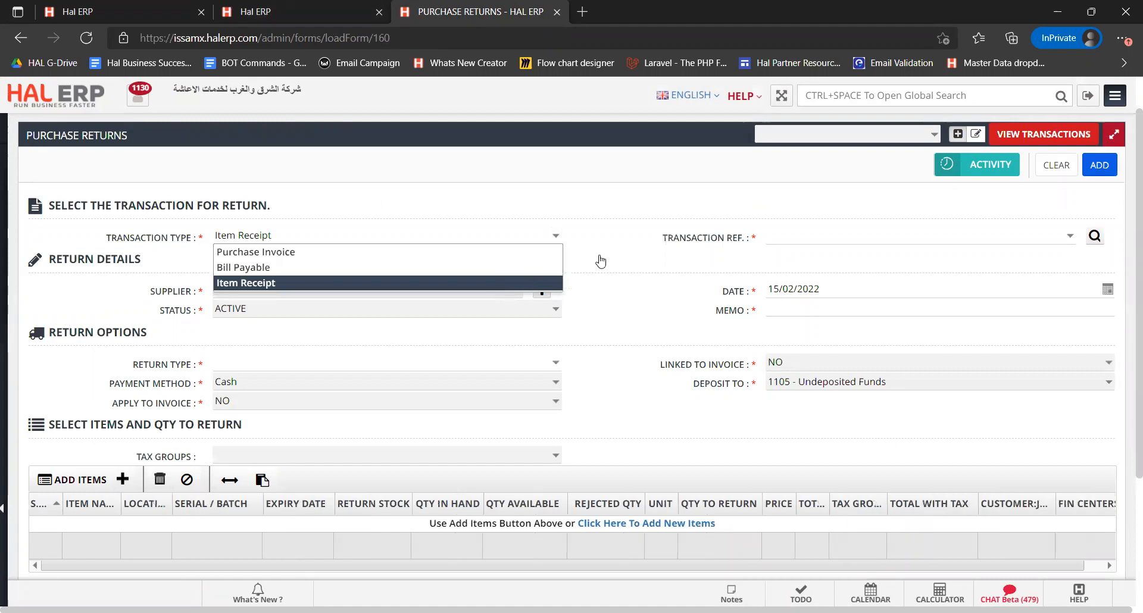
Step: Select BIL-000257 as the purchase return's transaction reference
{"action": "left_click", "coordinate": [795, 237]}
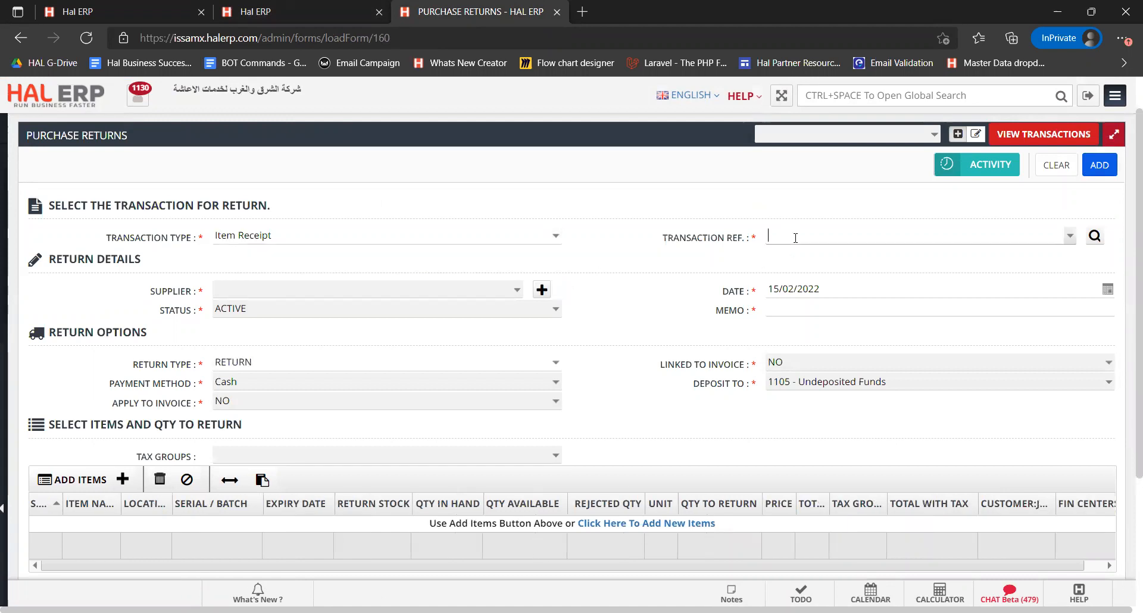
{"action": "type", "text": "BIL-00025"}
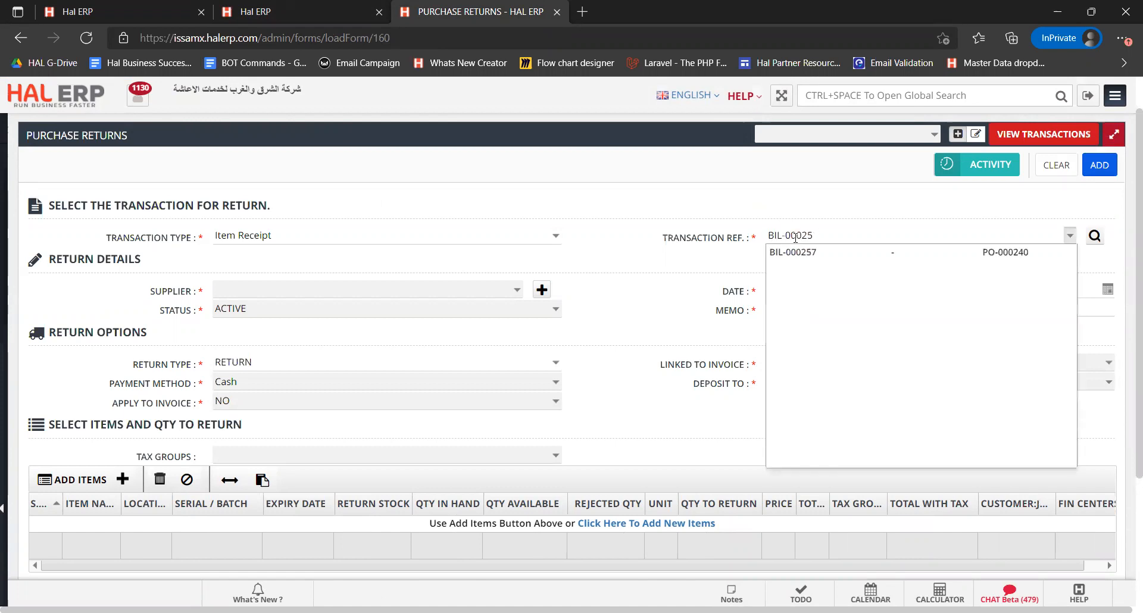
{"action": "type", "text": "7"}
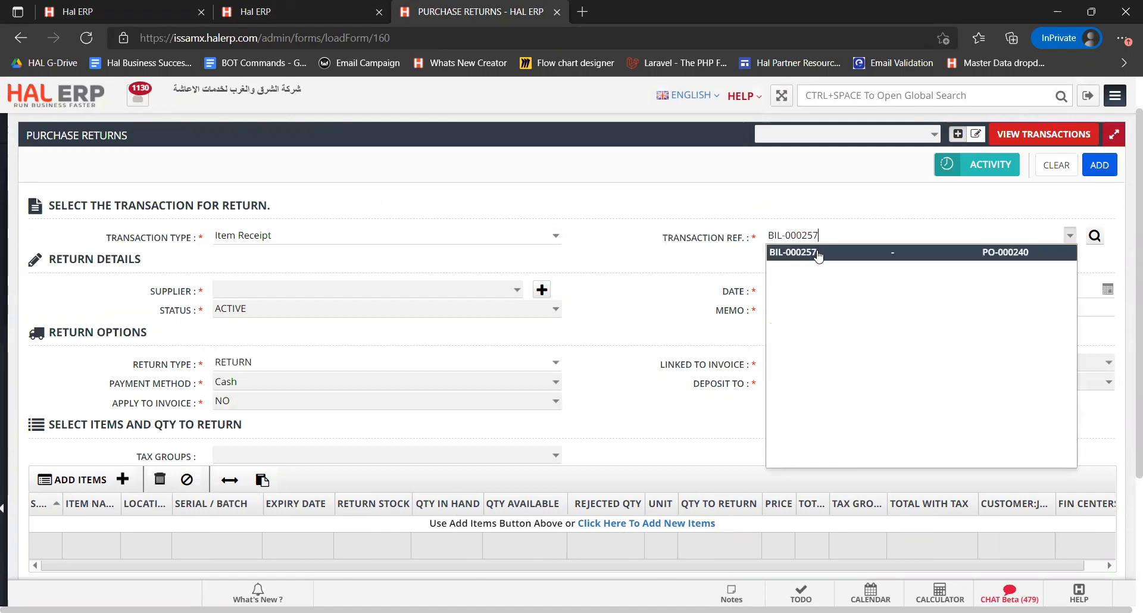
{"action": "left_click", "coordinate": [819, 255]}
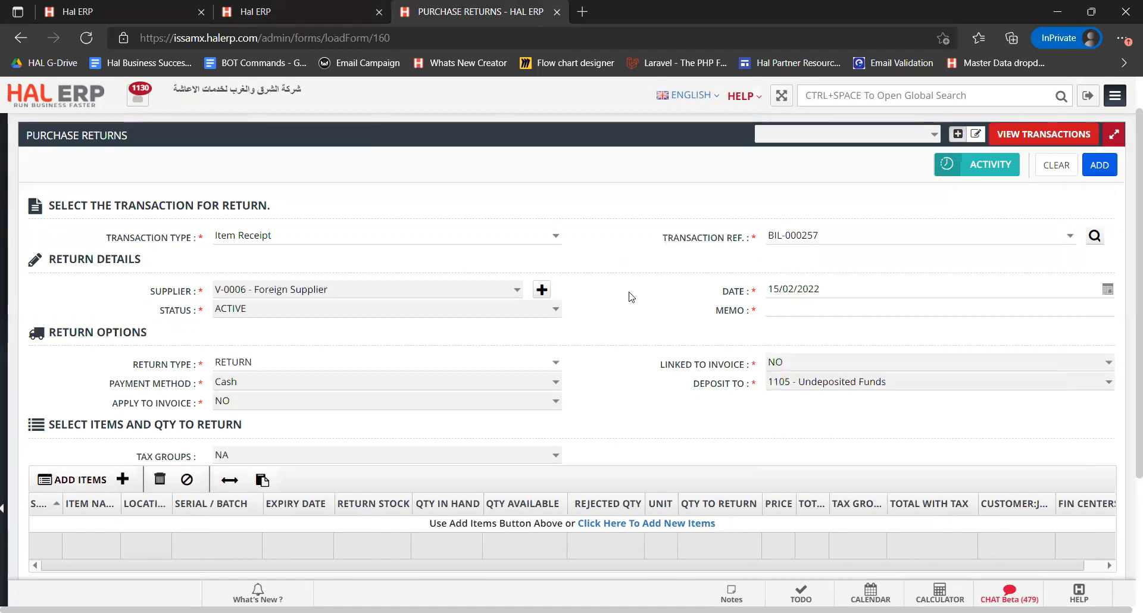
Step: Check the Return Stock setting and quantity in hand on the return's item lines
{"action": "scroll", "coordinate": [648, 314], "scroll_direction": "down", "scroll_amount": 1}
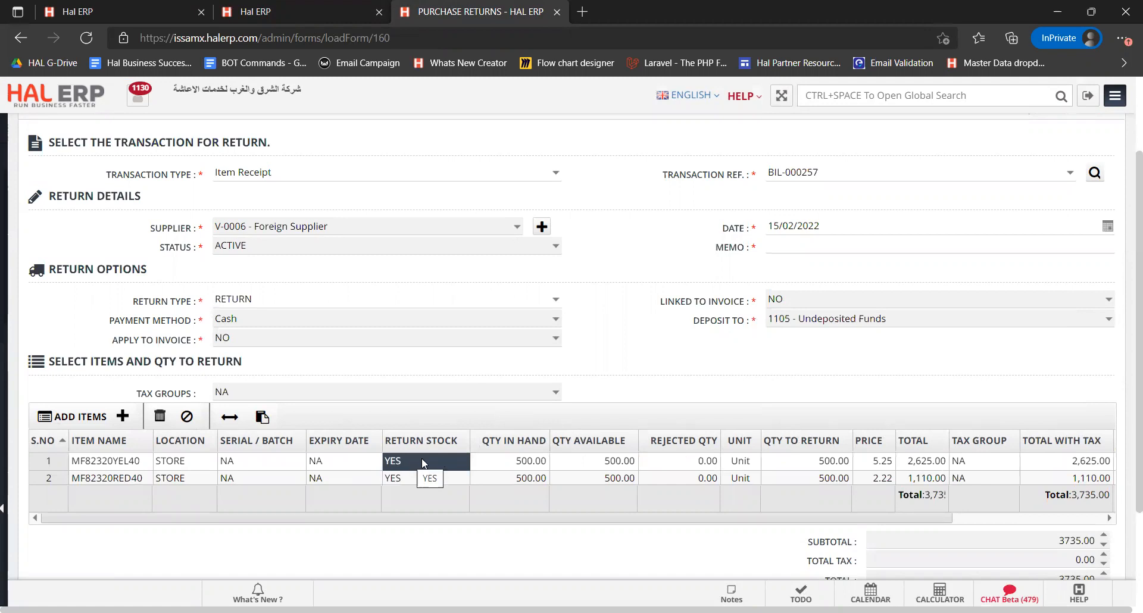
{"action": "left_click", "coordinate": [474, 461]}
{"action": "left_click", "coordinate": [443, 478]}
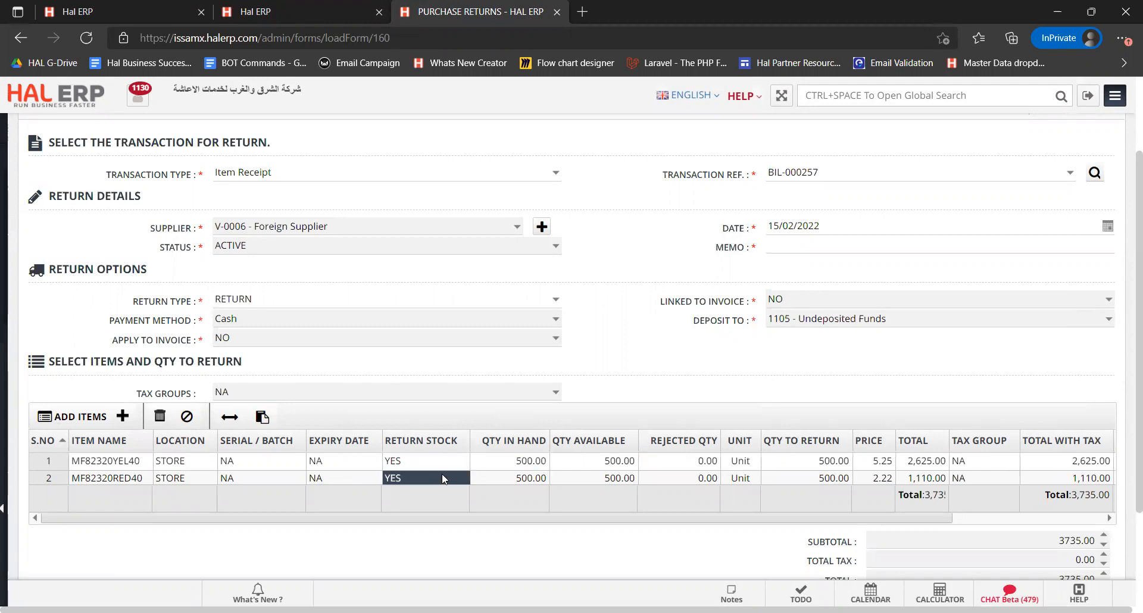
Step: Choose RETURN as the return type for the item receipt return
{"action": "left_click", "coordinate": [557, 303]}
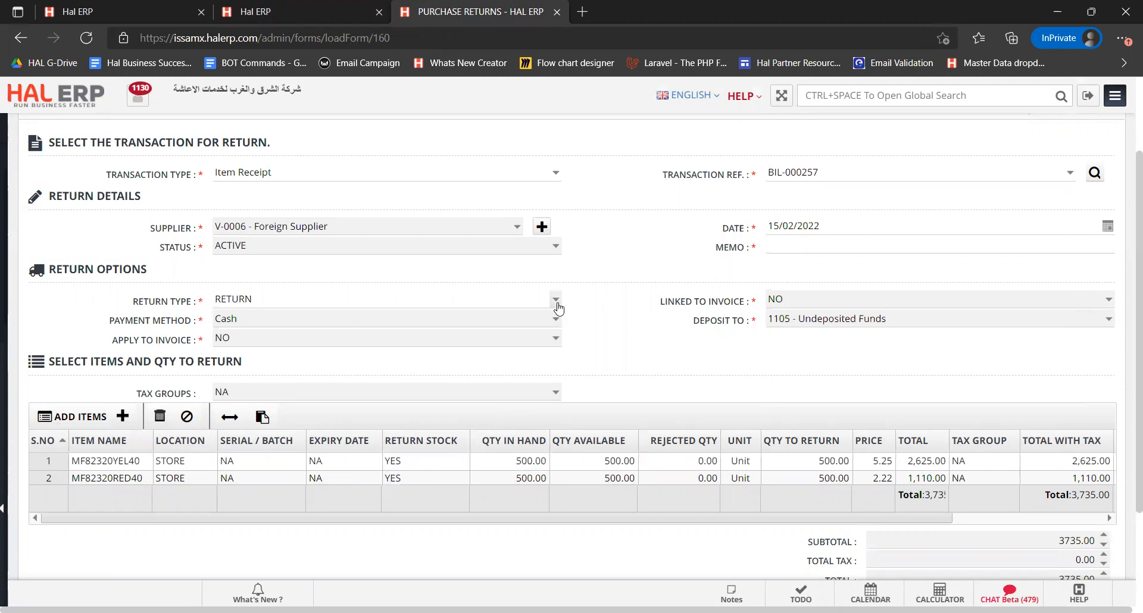
{"action": "left_click", "coordinate": [557, 305]}
{"action": "left_click", "coordinate": [500, 317]}
Step: Enter "Reversing Stock" as the memo of the item receipt return
{"action": "left_click", "coordinate": [796, 244]}
{"action": "type", "text": "Reversing"}
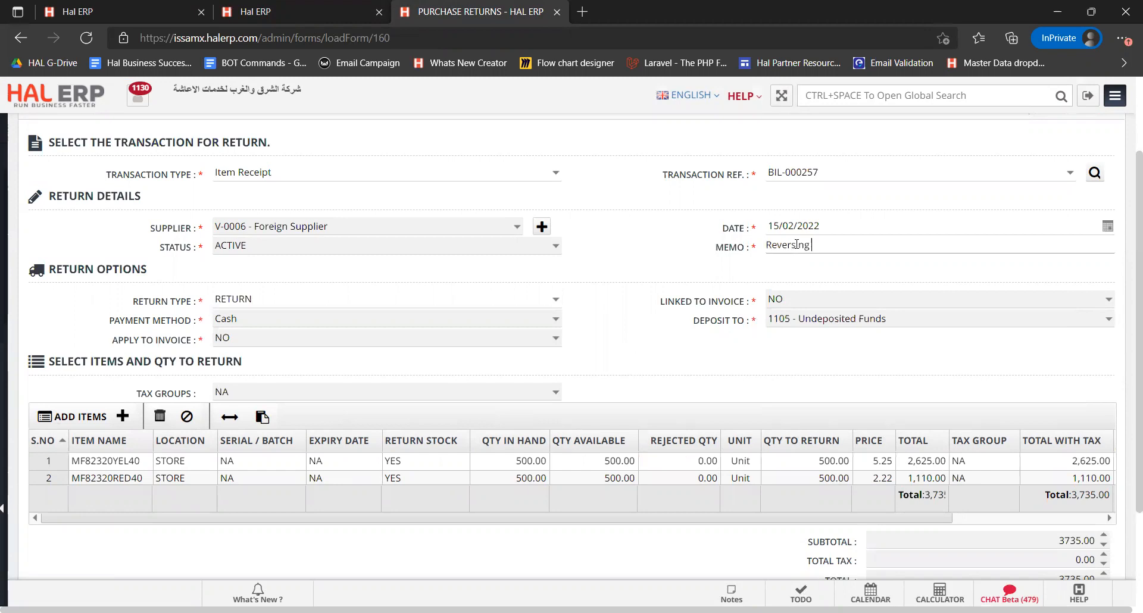
{"action": "type", "text": " Stock"}
{"action": "left_click", "coordinate": [691, 345]}
Step: Add the purchase return for item receipt BIL-000257
{"action": "scroll", "coordinate": [691, 345], "scroll_direction": "down", "scroll_amount": 2}
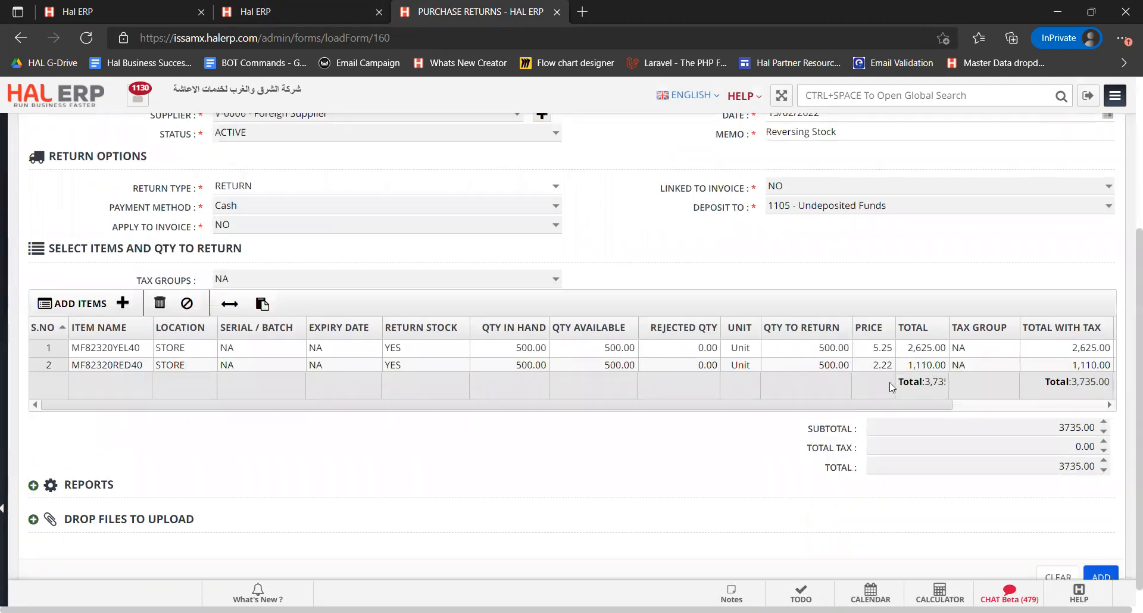
{"action": "scroll", "coordinate": [709, 472], "scroll_direction": "down", "scroll_amount": 1}
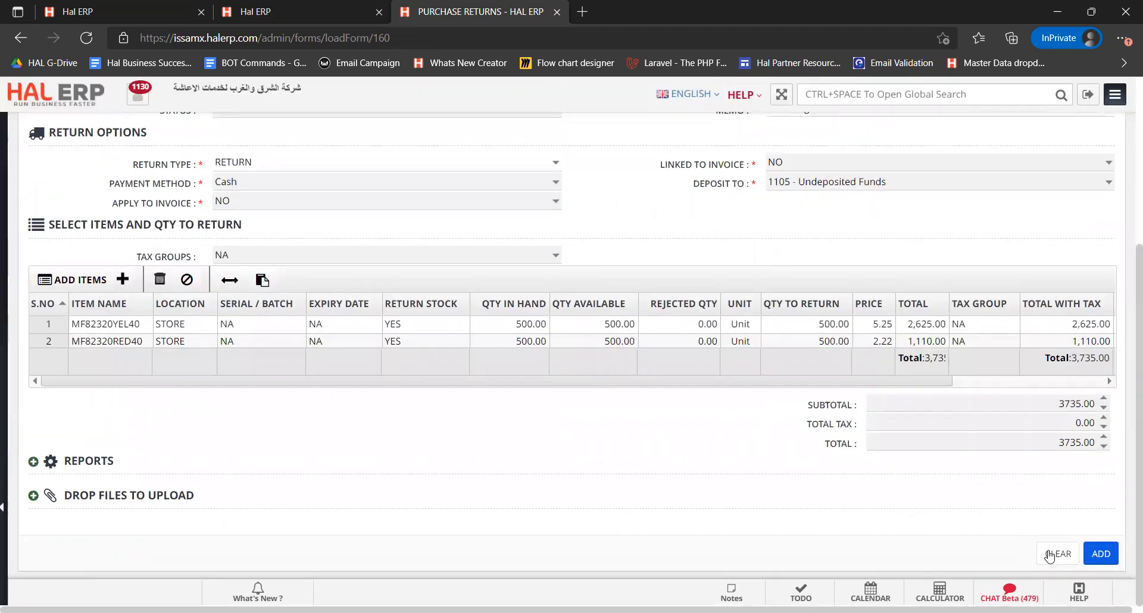
{"action": "left_click", "coordinate": [1101, 555]}
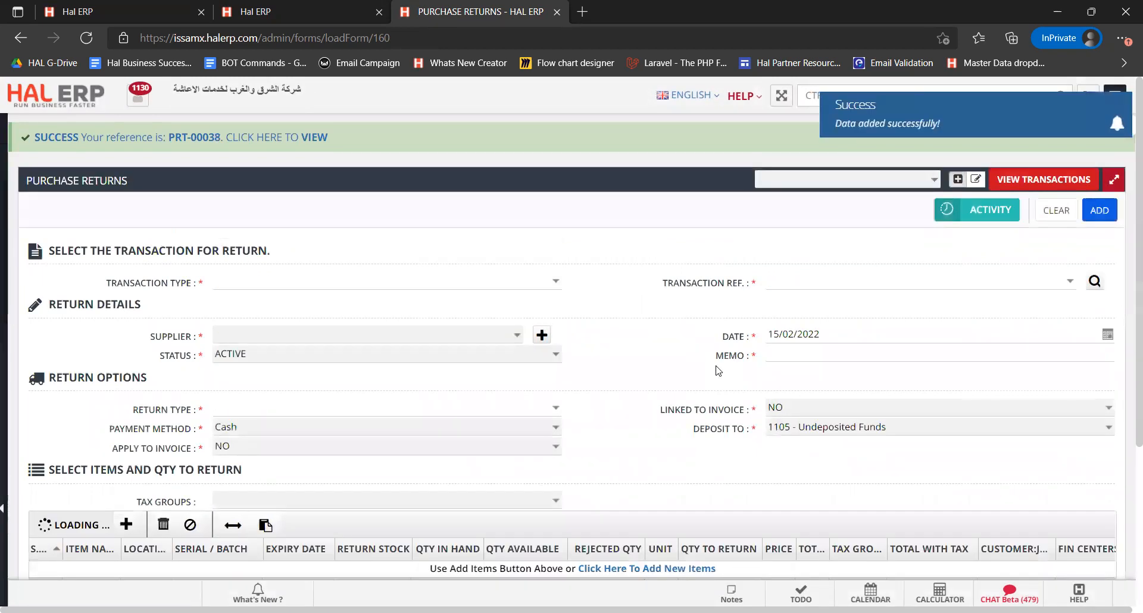
Step: Examine the Receipt and Invoice statuses of the Foreign Supplier's purchase order PO-000240 in the purchase order report
{"action": "scroll", "coordinate": [718, 371], "scroll_direction": "down", "scroll_amount": 1}
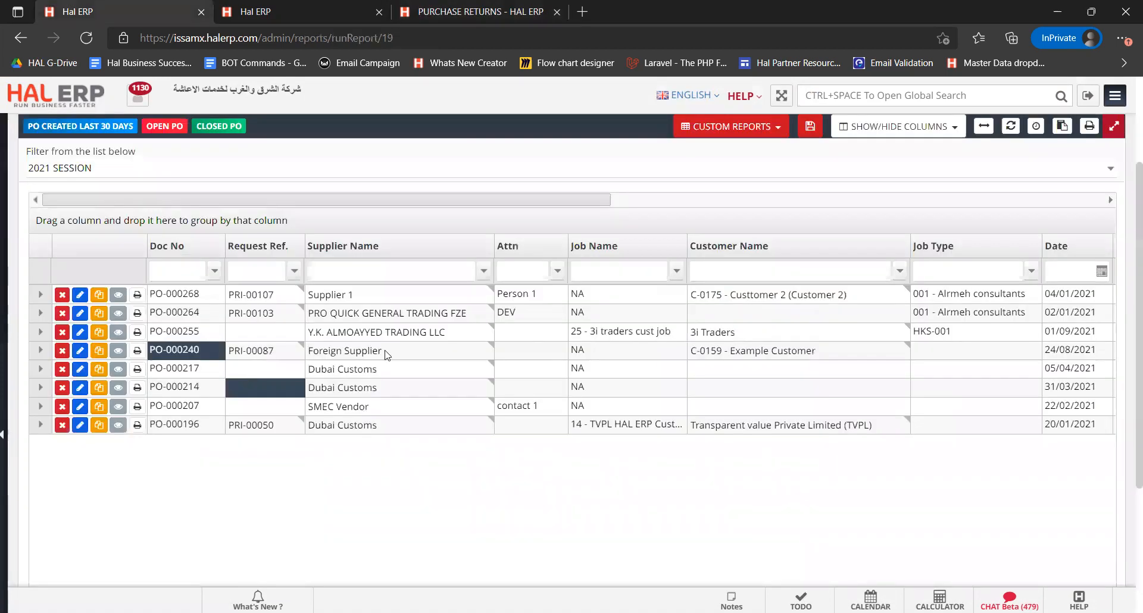
{"action": "left_click", "coordinate": [386, 353]}
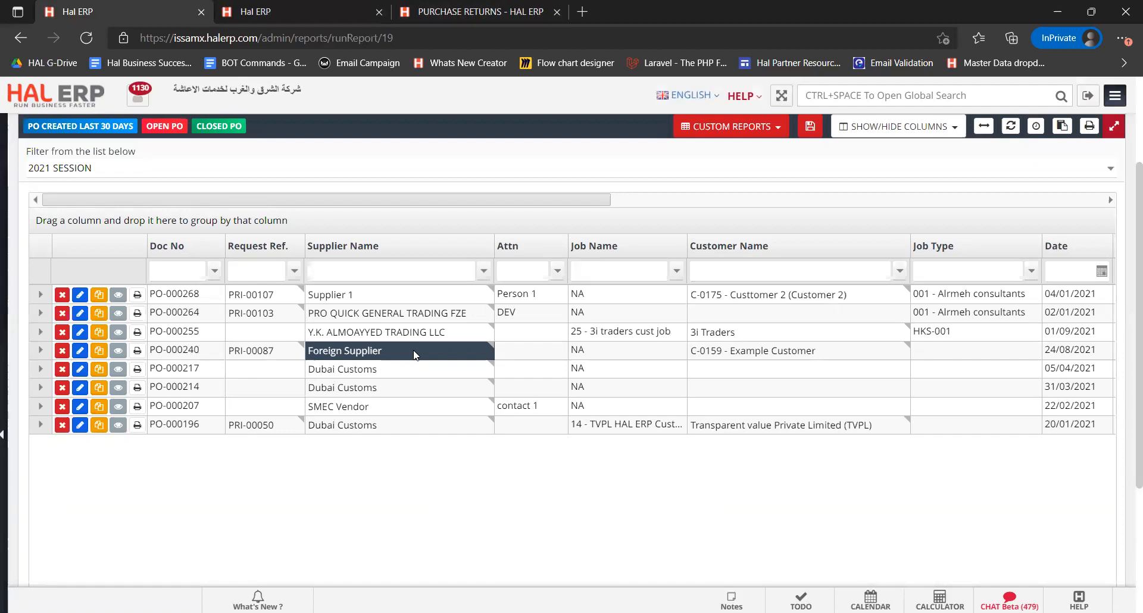
{"action": "key", "text": "Right"}
{"action": "key", "text": "Right"}
{"action": "key", "text": "Right"}
{"action": "key", "text": "Right"}
{"action": "key", "text": "Right"}
{"action": "key", "text": "Right"}
{"action": "key", "text": "Right"}
{"action": "key", "text": "Right"}
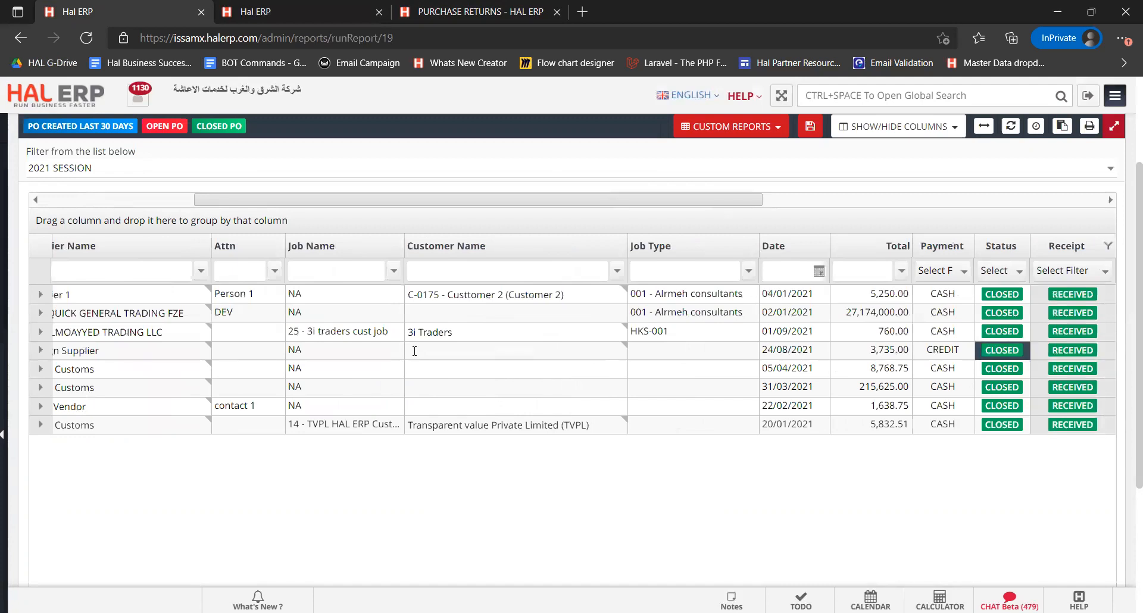
{"action": "key", "text": "Right"}
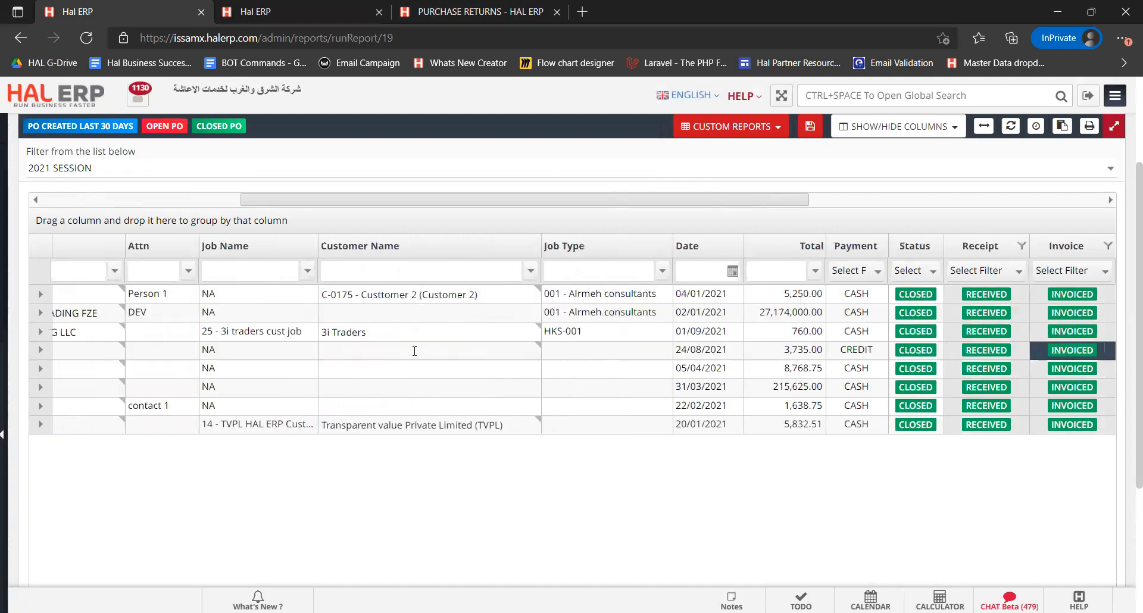
{"action": "key", "text": "Right"}
{"action": "left_click_drag", "start_coordinate": [1077, 350], "coordinate": [1015, 353]}
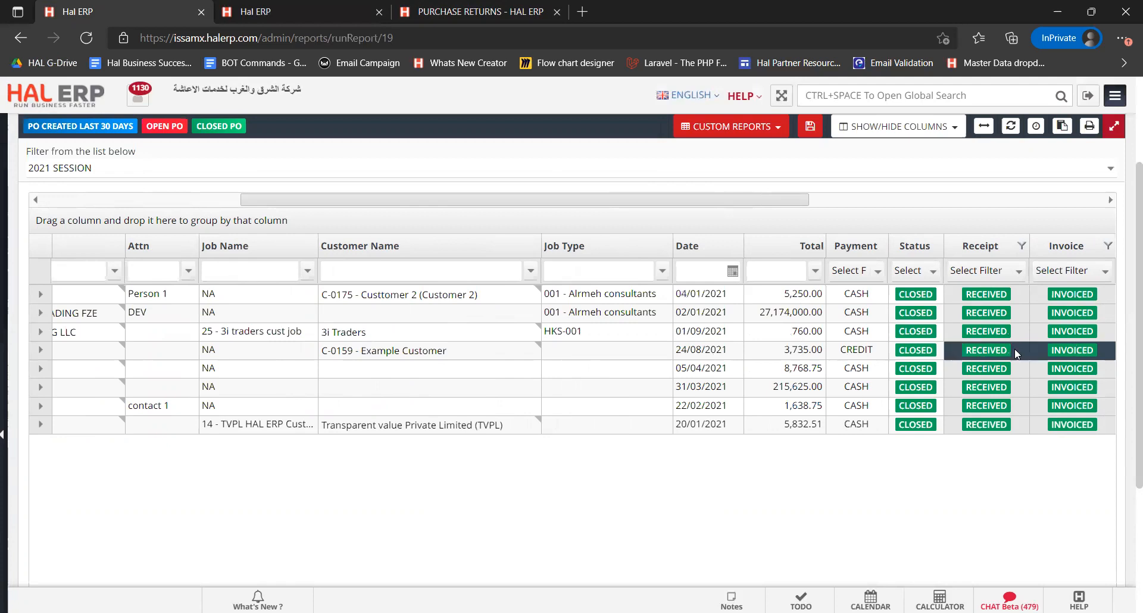
{"action": "left_click", "coordinate": [1010, 355]}
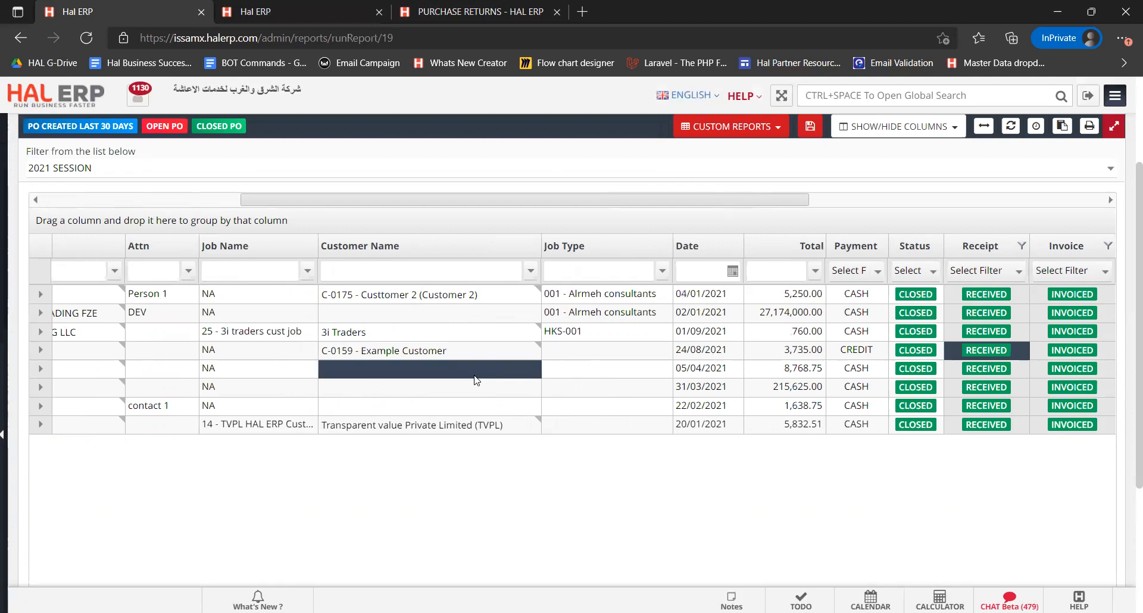
Step: Return to the Foreign Supplier's name in the PO-000240 row and recheck that order's Receipt and Invoice columns
{"action": "left_click", "coordinate": [449, 355]}
{"action": "key", "text": "Home"}
{"action": "key", "text": "Right"}
{"action": "key", "text": "Right"}
{"action": "key", "text": "Right"}
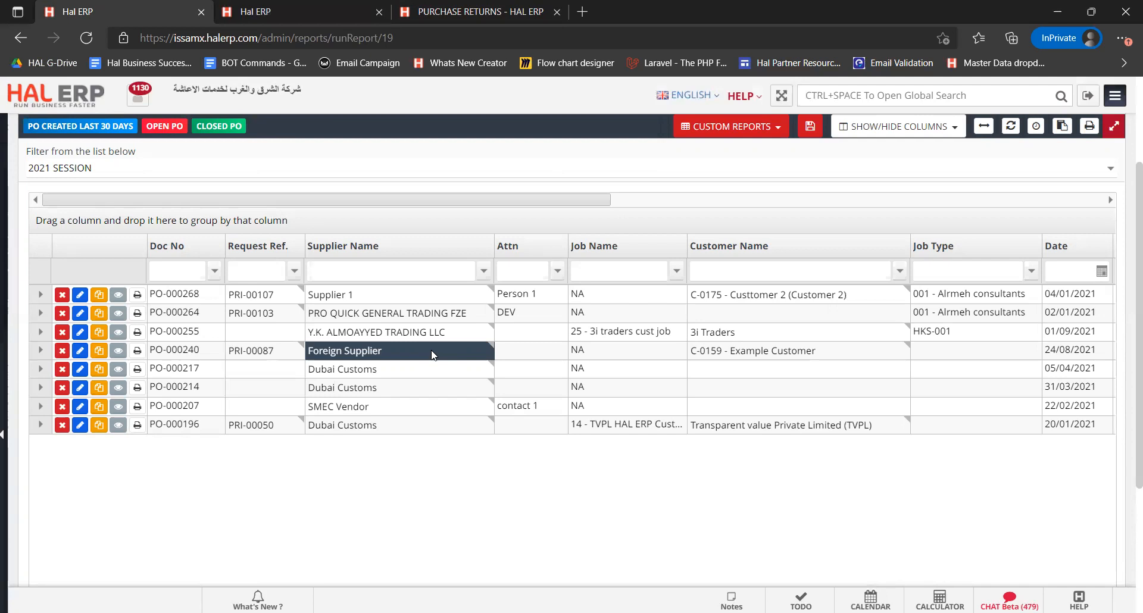
{"action": "left_click_drag", "start_coordinate": [476, 202], "coordinate": [764, 204]}
{"action": "left_click_drag", "start_coordinate": [1001, 206], "coordinate": [1006, 207]}
{"action": "left_click", "coordinate": [448, 354]}
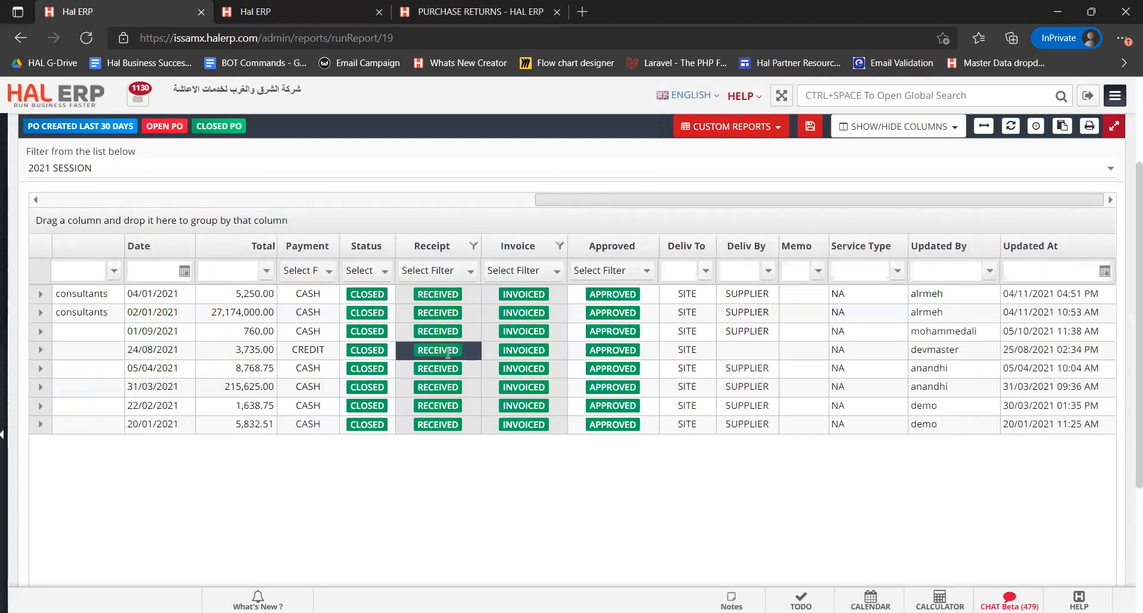
{"action": "left_click", "coordinate": [512, 356]}
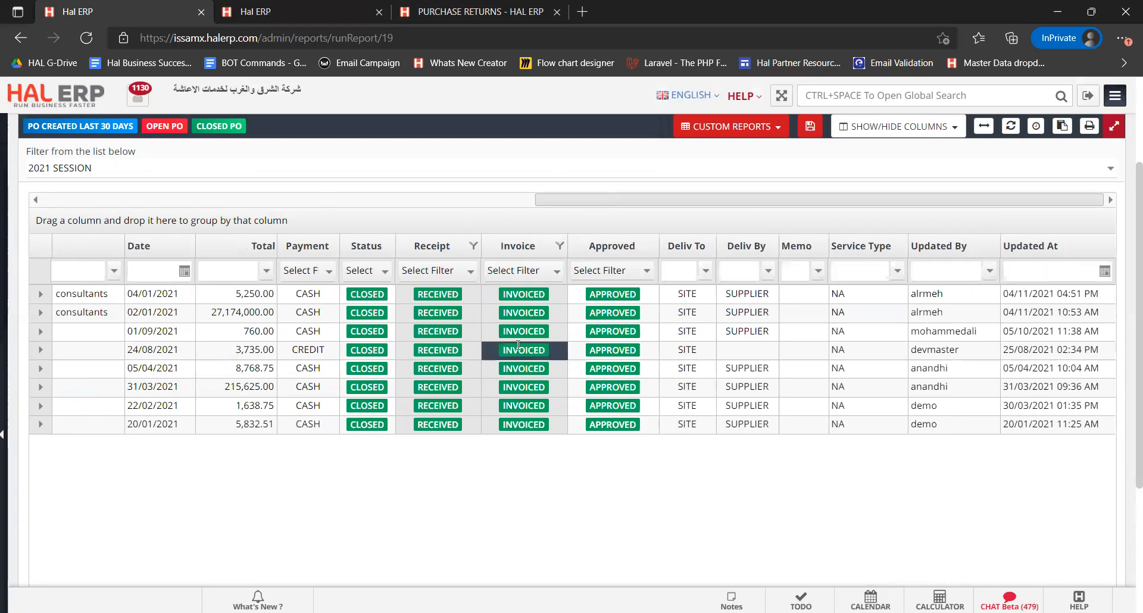
Step: Review the PO-000240 row once more from its supplier name across to its invoice status and back
{"action": "left_click_drag", "start_coordinate": [575, 201], "coordinate": [83, 203]}
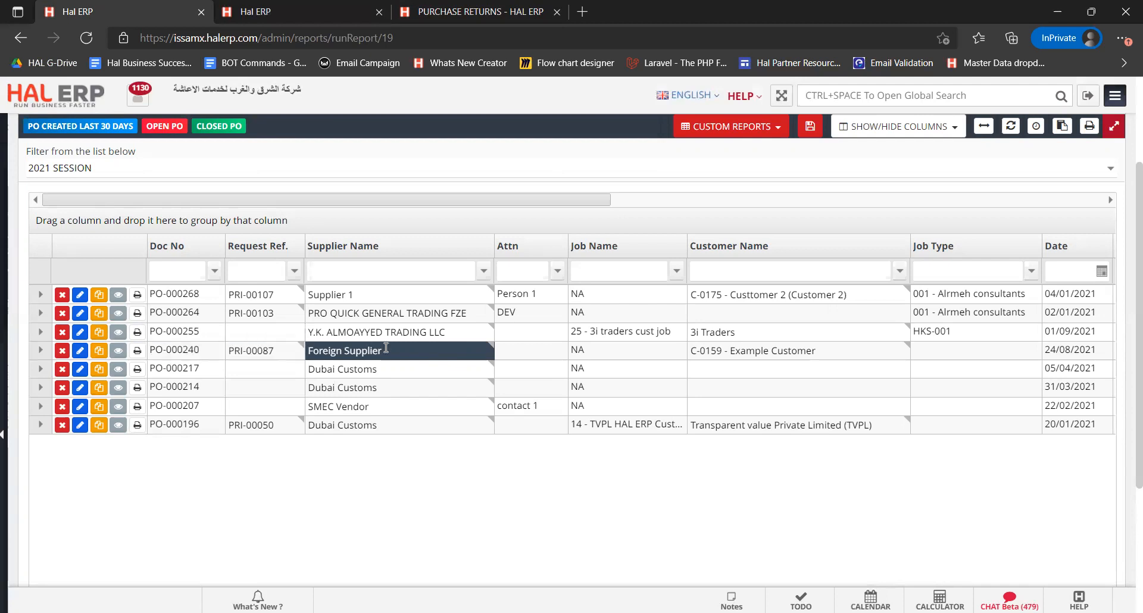
{"action": "left_click", "coordinate": [643, 199]}
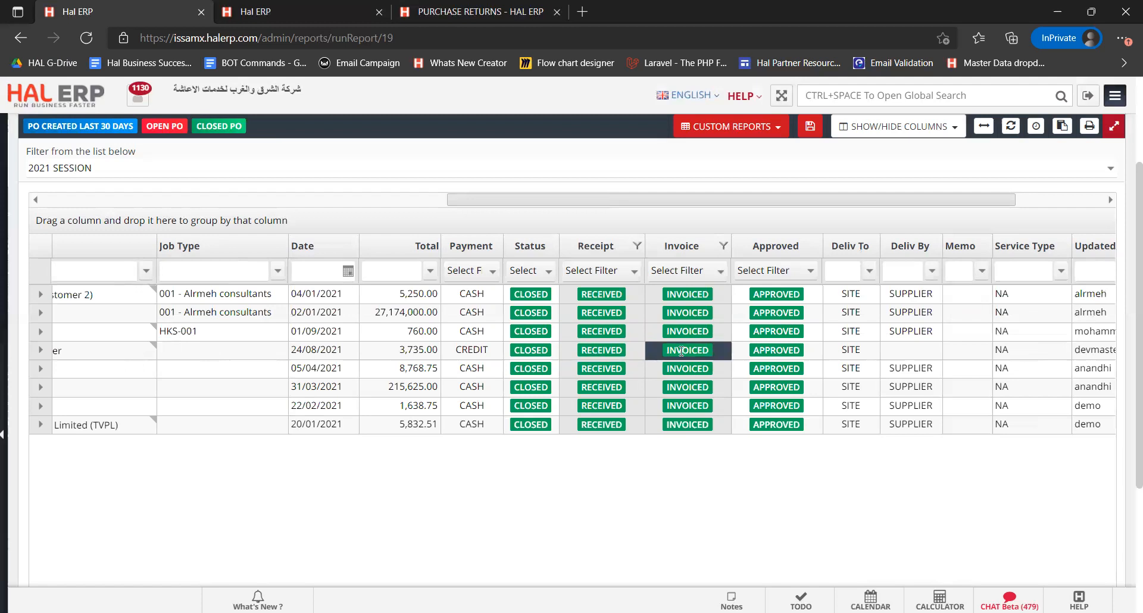
{"action": "left_click_drag", "start_coordinate": [626, 200], "coordinate": [218, 216]}
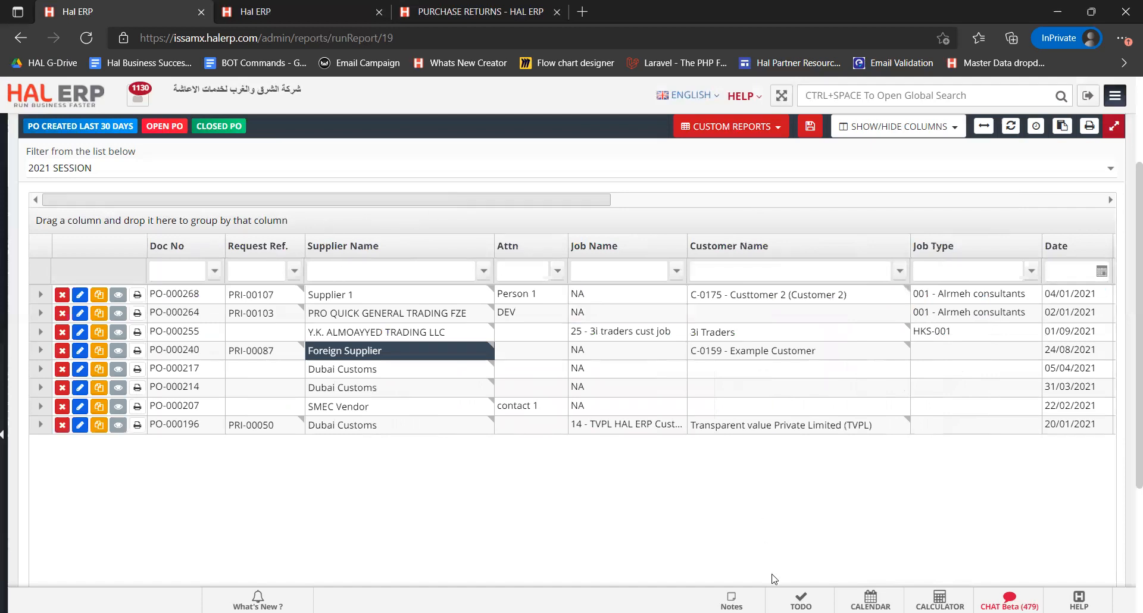